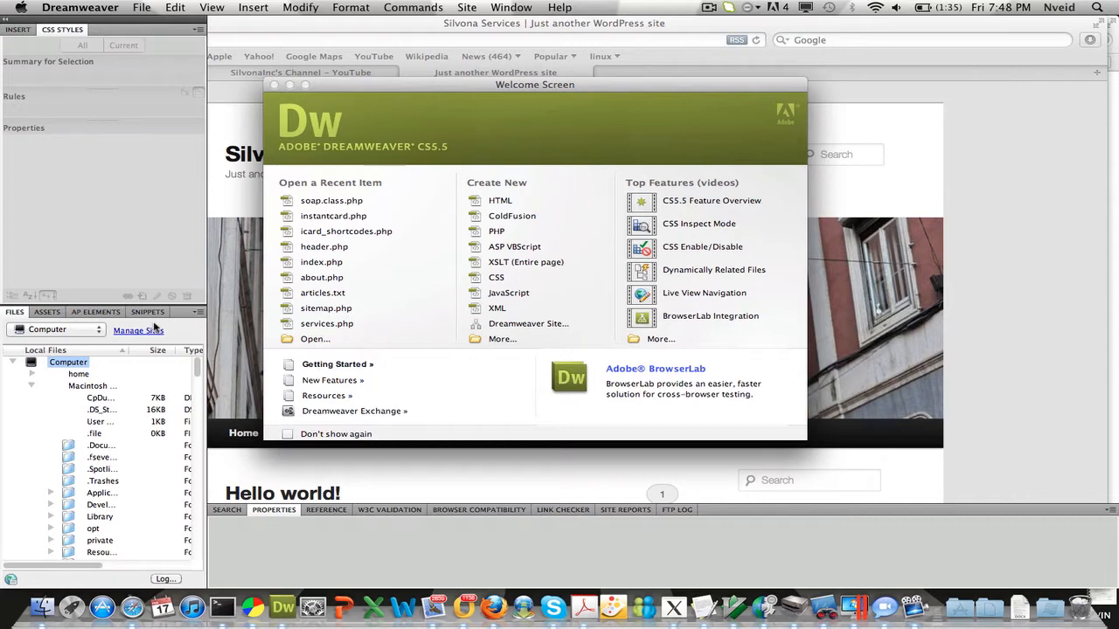
# Step: Start a new site from Manage Sites and name it dev.silvona.com
pyautogui.click(92, 330)
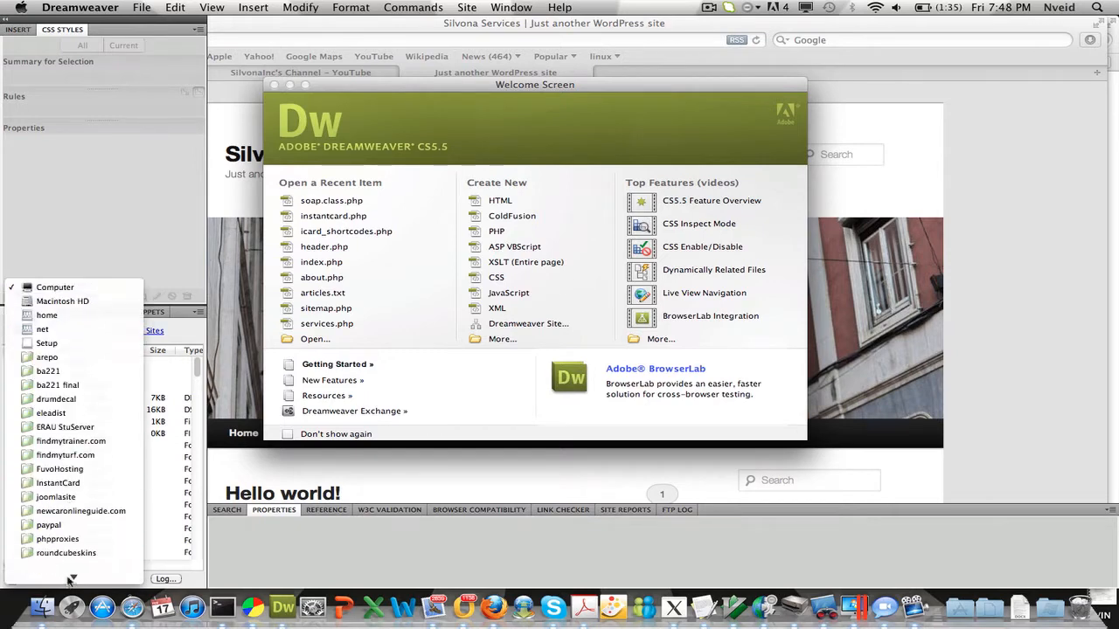
pyautogui.moveTo(72, 579)
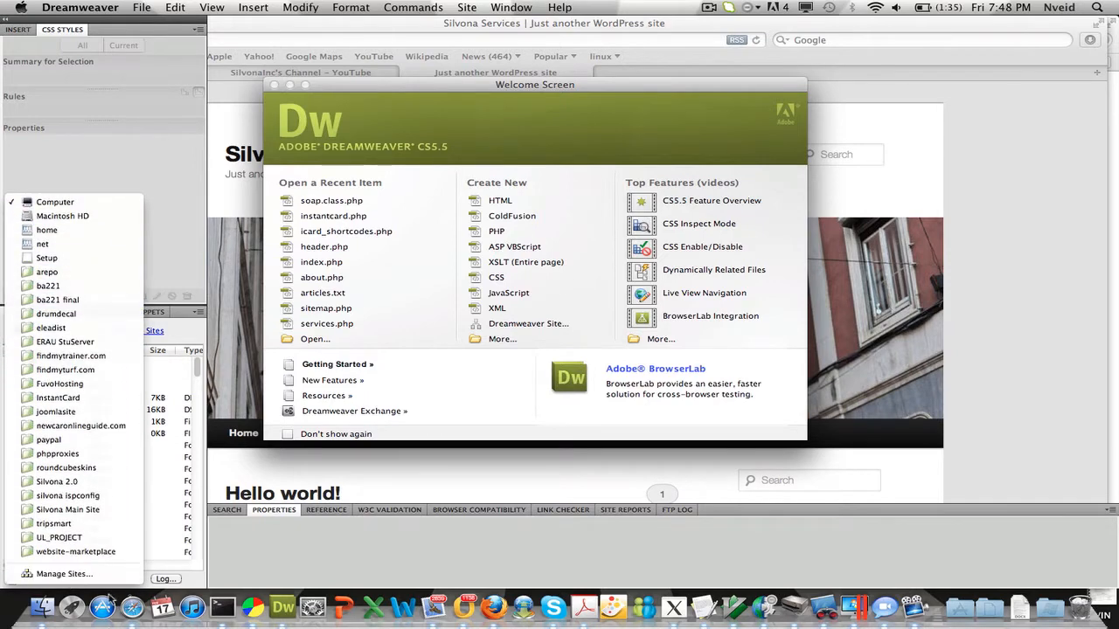
pyautogui.click(99, 574)
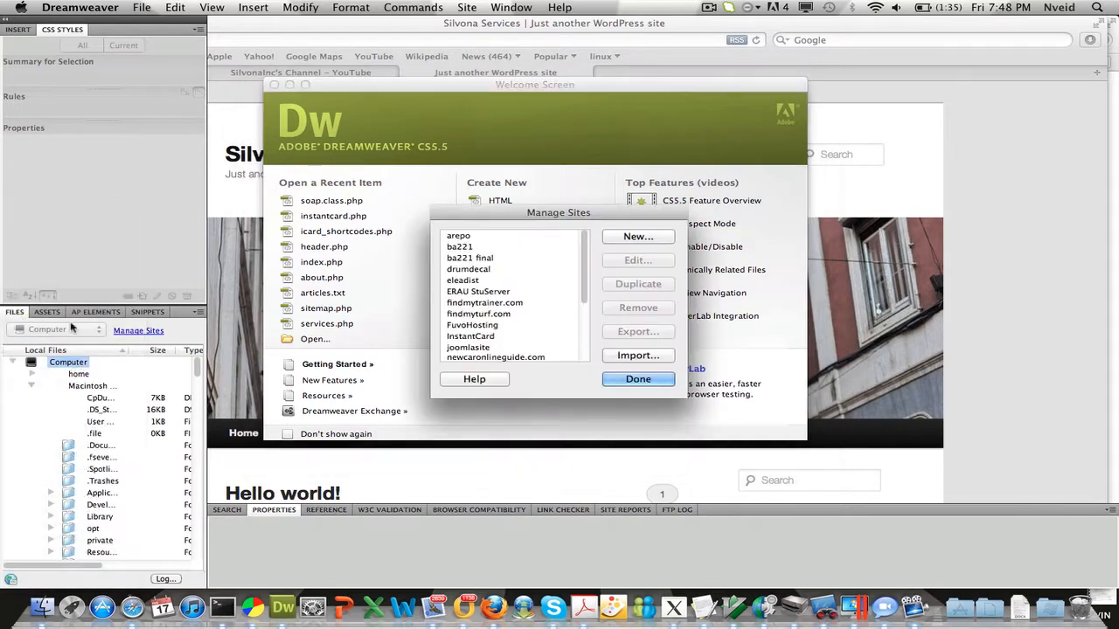
pyautogui.click(638, 237)
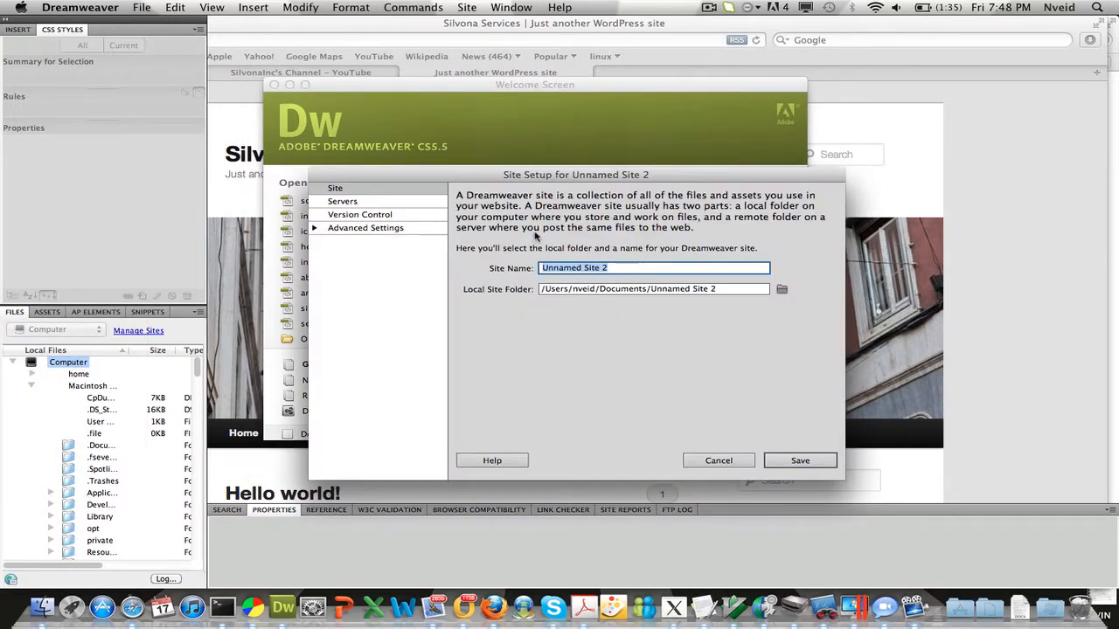
pyautogui.write('dev.')
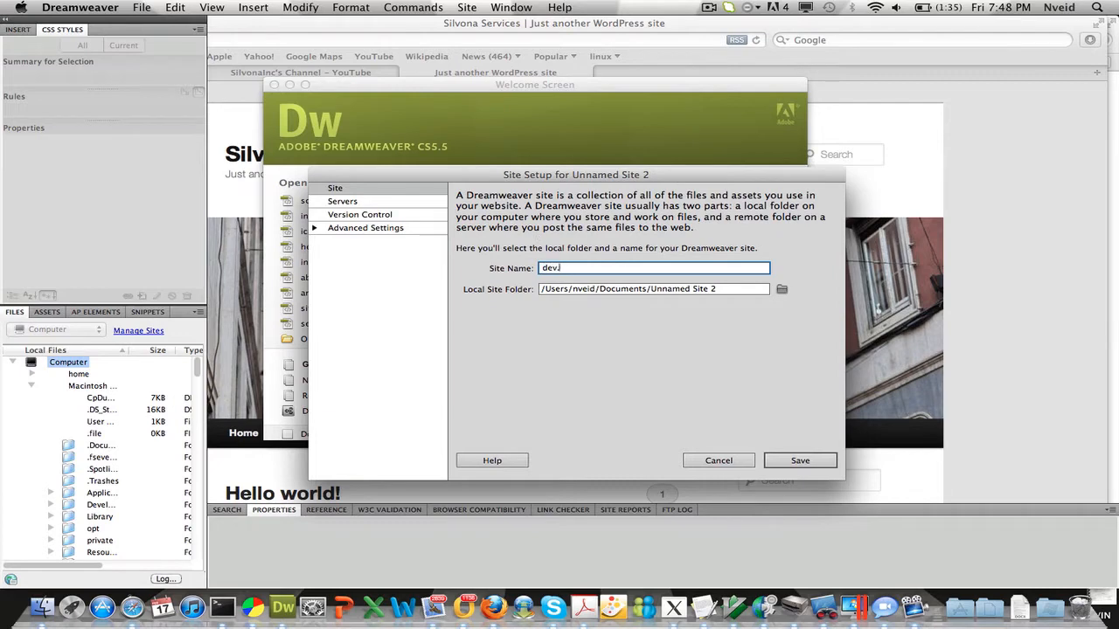
pyautogui.write('silvona.com')
# Step: Rename the local site folder in Documents to dev.silvona.com
pyautogui.click(725, 288)
pyautogui.hotkey('alt', 'shift', 'Left')
pyautogui.hotkey('alt', 'shift', 'Left')
pyautogui.hotkey('alt', 'shift', 'Left')
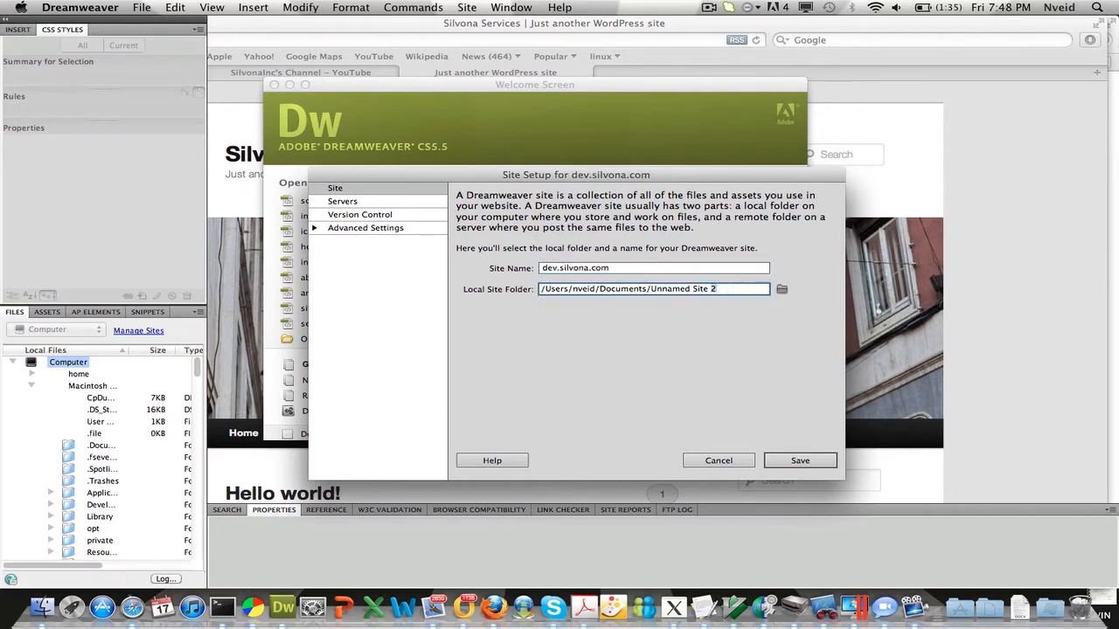
pyautogui.write('dev.silvona.com')
# Step: Add a new remote server to the site and name it MYDEVSERVER
pyautogui.click(368, 203)
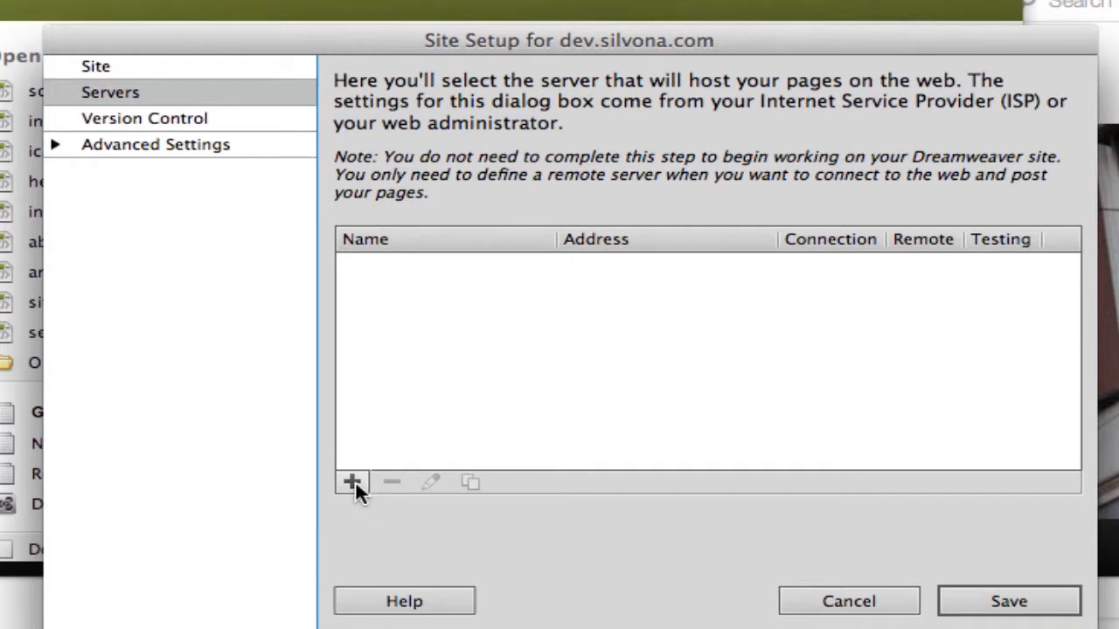
pyautogui.click(352, 482)
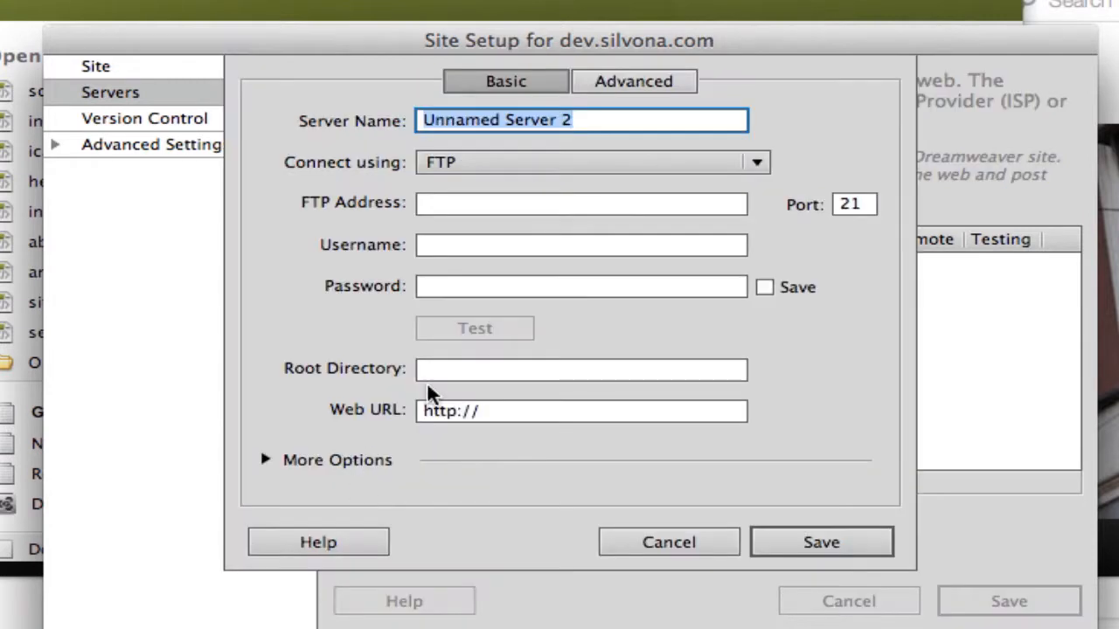
pyautogui.write('dev.s')
pyautogui.press('BackSpace')
pyautogui.press('BackSpace')
pyautogui.press('BackSpace')
pyautogui.press('BackSpace')
pyautogui.press('BackSpace')
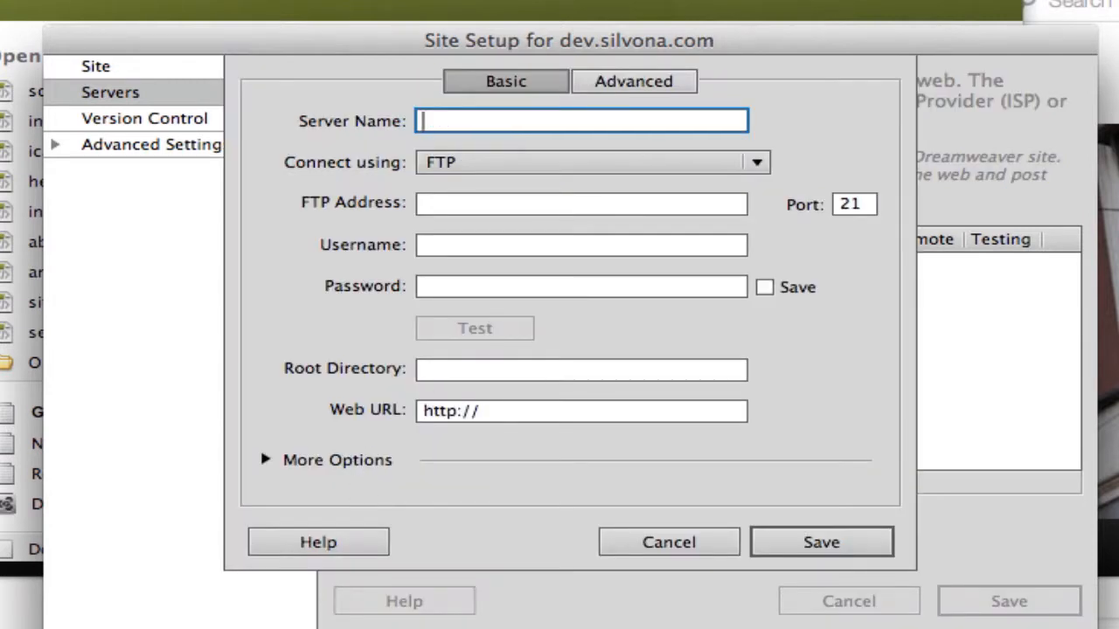
pyautogui.write('MYDEV')
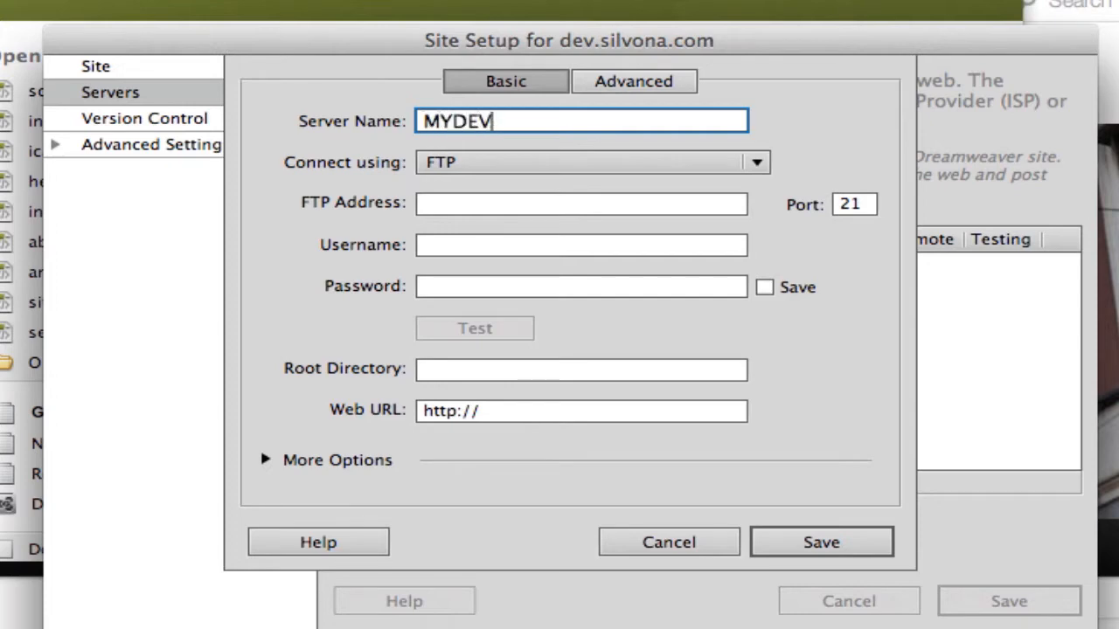
pyautogui.write('SERVER')
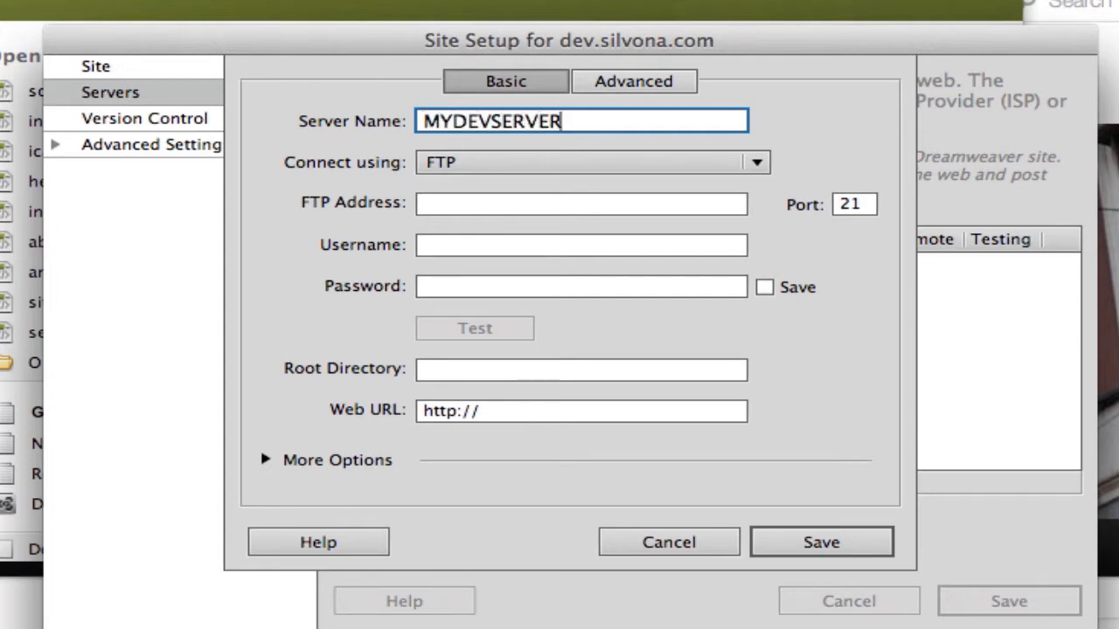
# Step: Set the server's FTP address to silvona.com
pyautogui.press('Tab')
pyautogui.press('Tab')
pyautogui.write('dev')
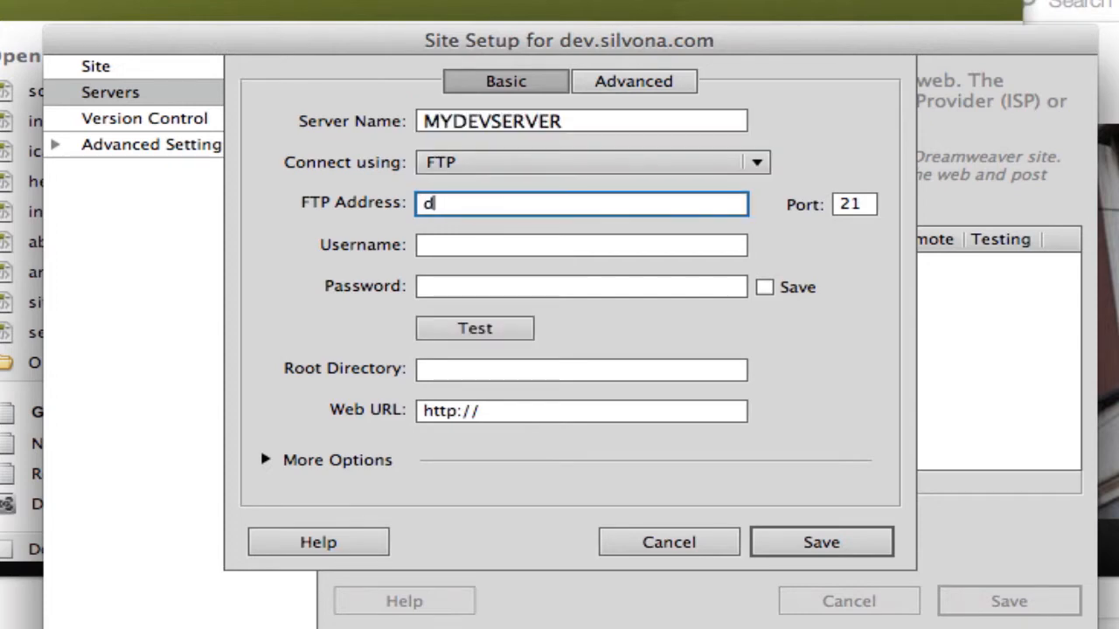
pyautogui.press('BackSpace')
pyautogui.press('BackSpace')
pyautogui.press('BackSpace')
pyautogui.write('silvona.com')
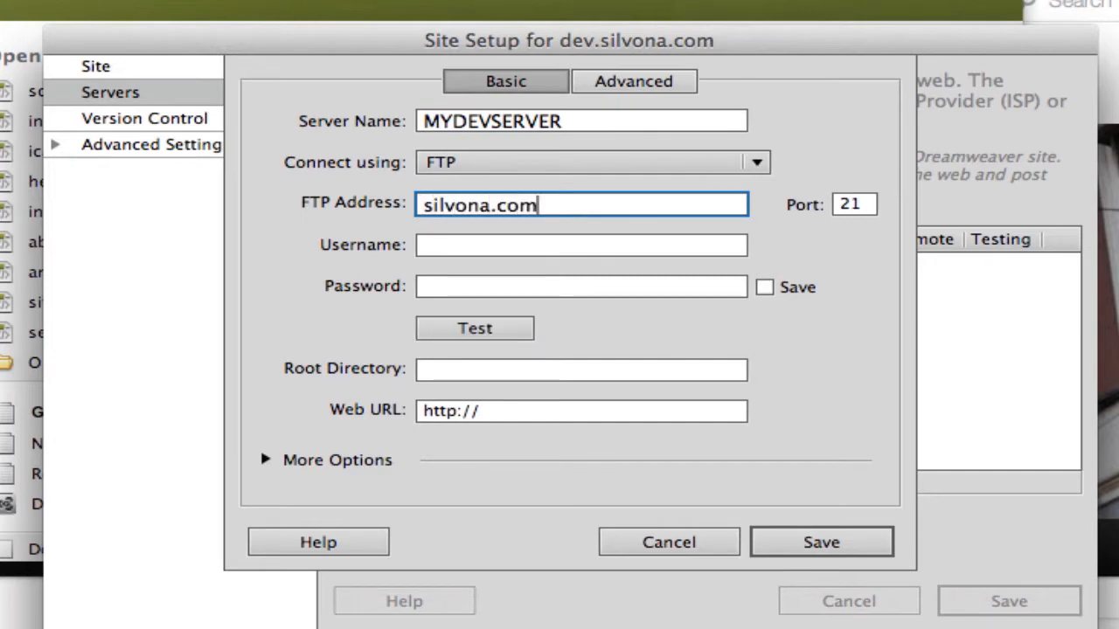
# Step: Enter the FTP username and the account password, keeping the password saved
pyautogui.press('Tab')
pyautogui.press('Tab')
pyautogui.write('silv_dev')
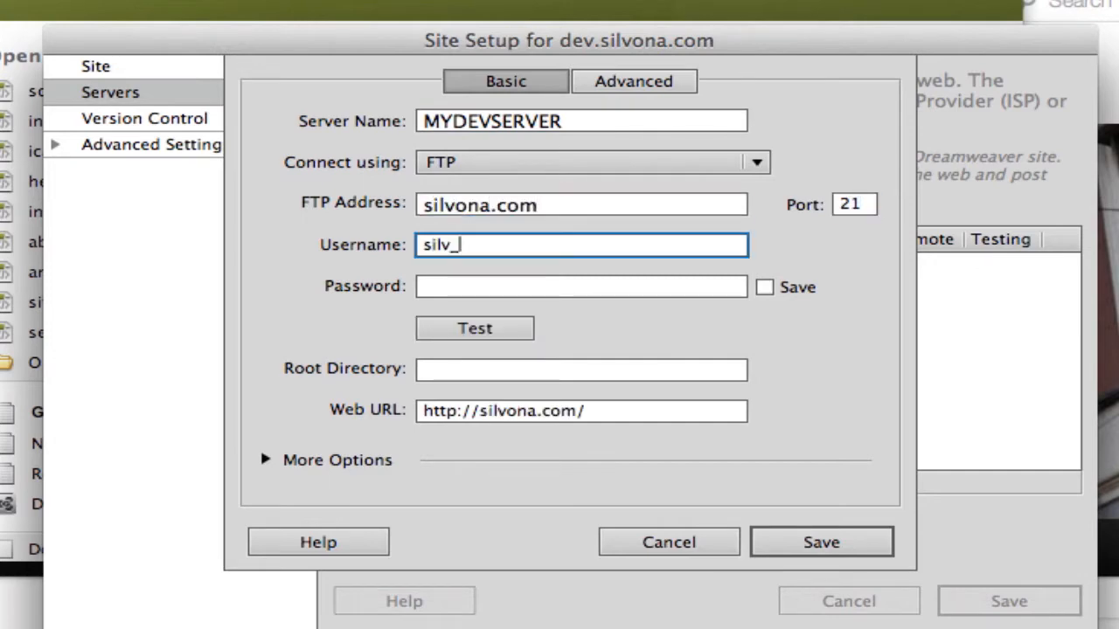
pyautogui.press('Tab')
pyautogui.write('•••••')
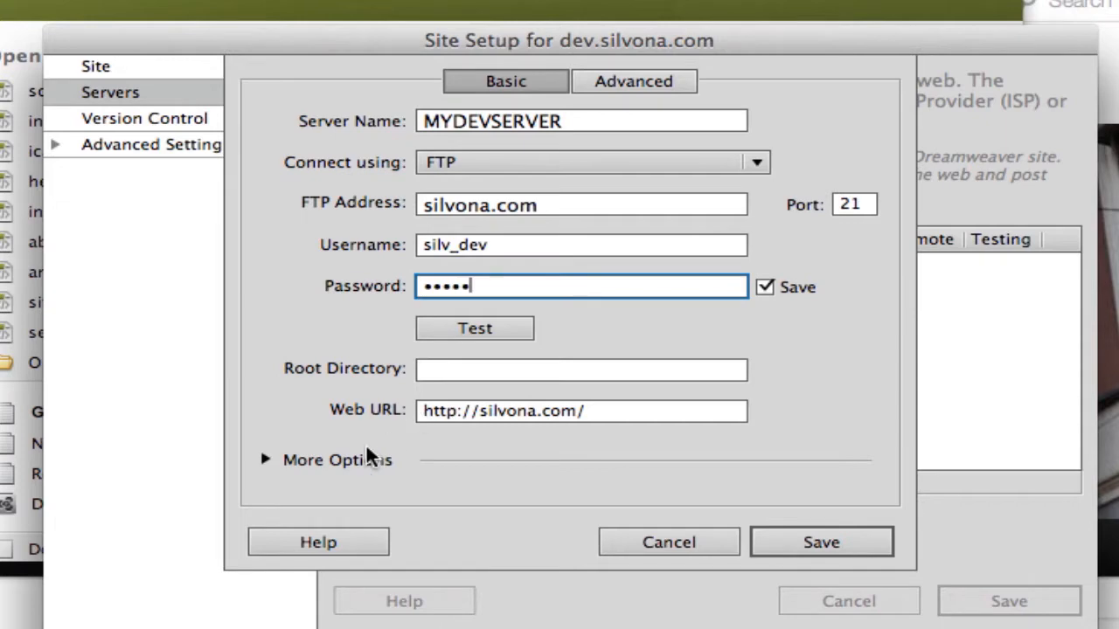
# Step: Test the FTP connection to the server and dismiss the result
pyautogui.click(464, 325)
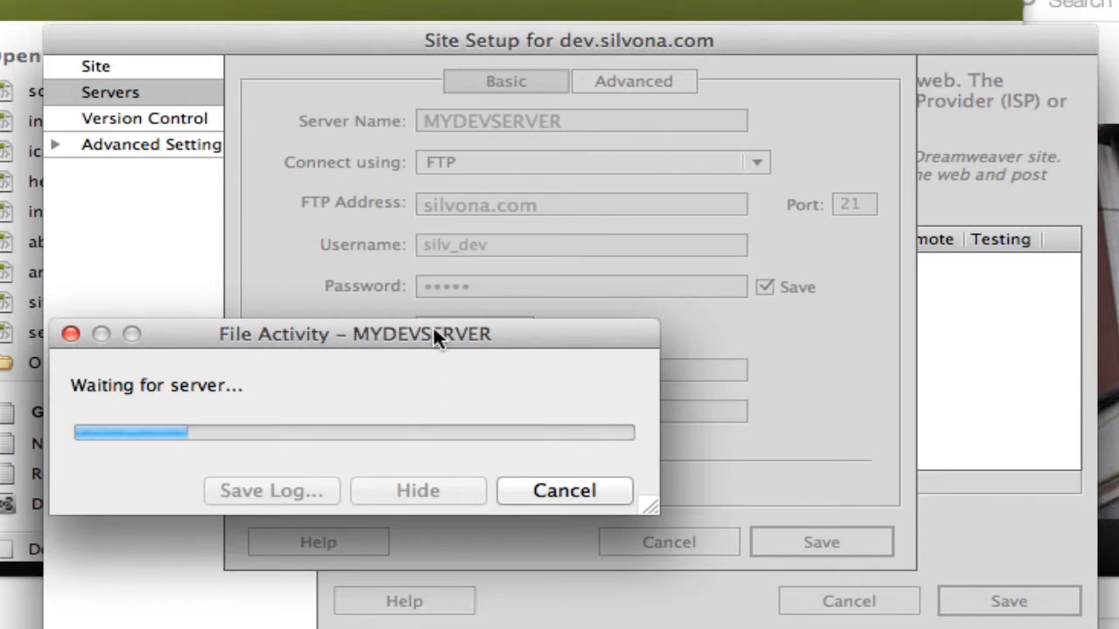
pyautogui.moveTo(433, 325); pyautogui.dragTo(379, 612)
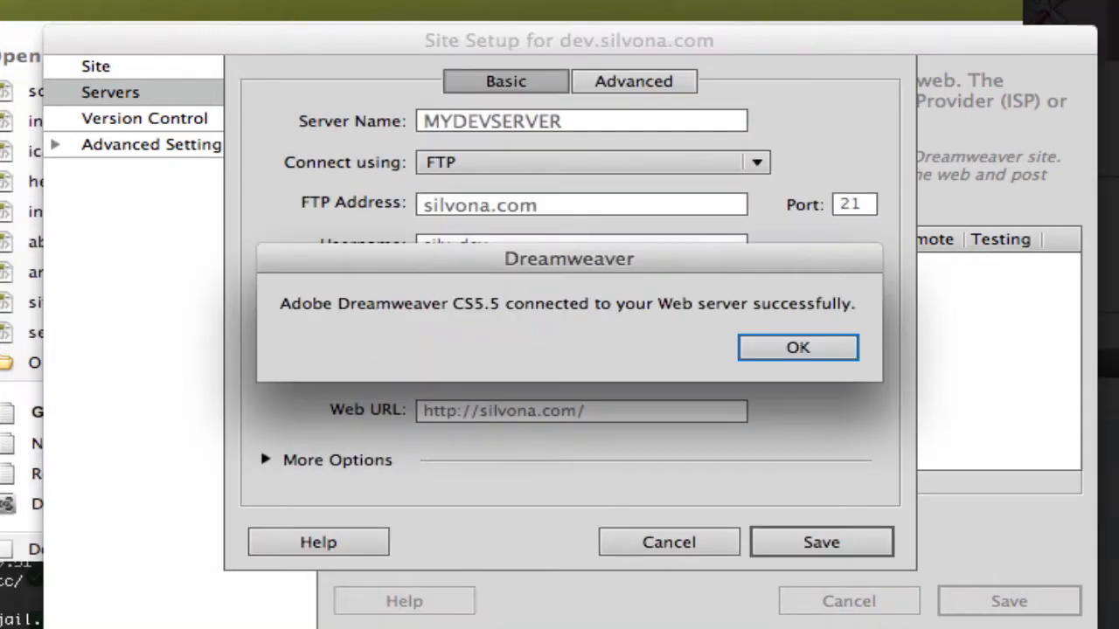
pyautogui.click(793, 343)
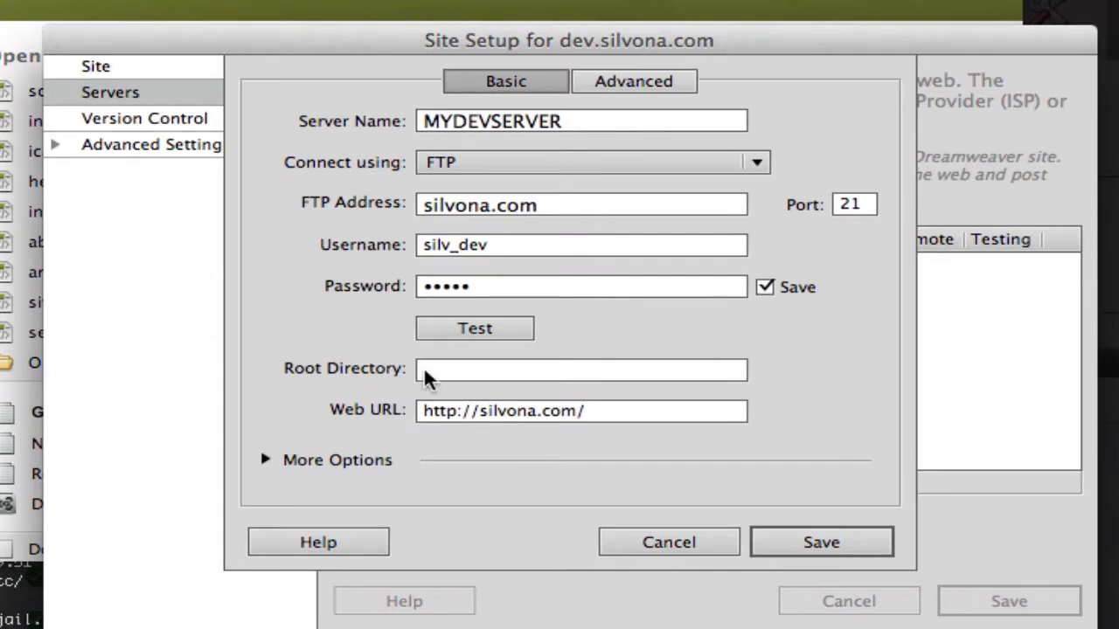
# Step: Save the MYDEVSERVER server settings
pyautogui.click(515, 287)
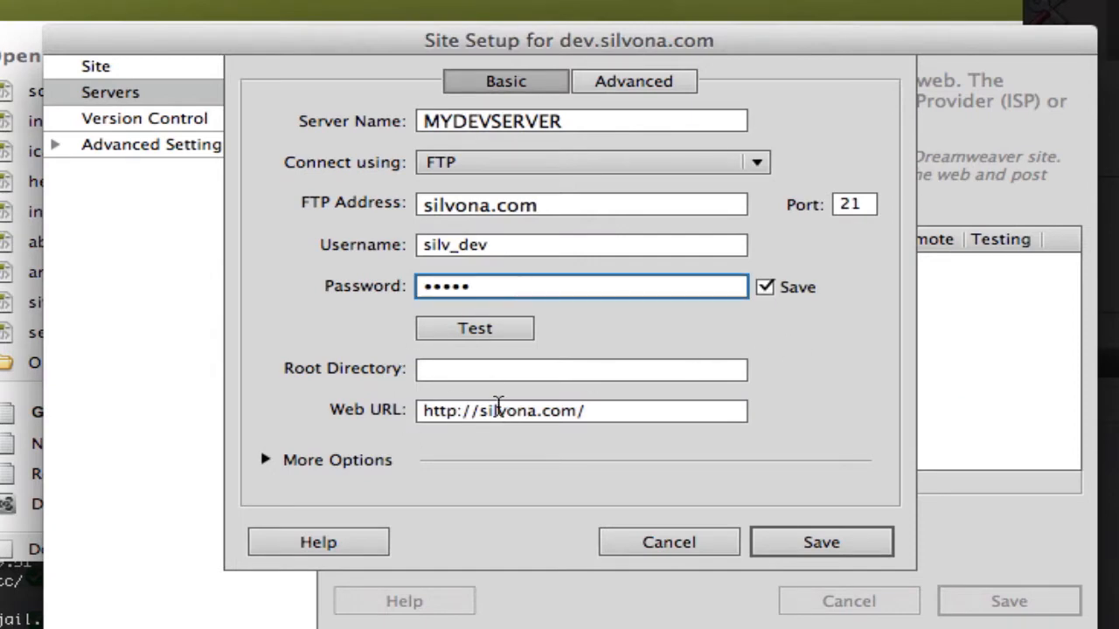
pyautogui.click(467, 410)
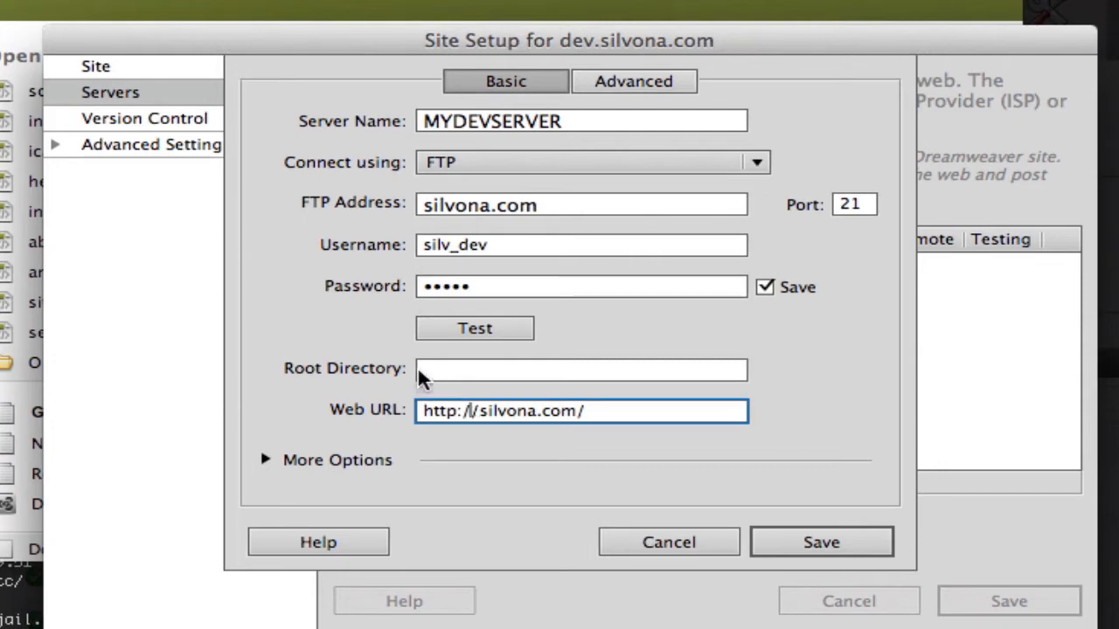
pyautogui.click(448, 368)
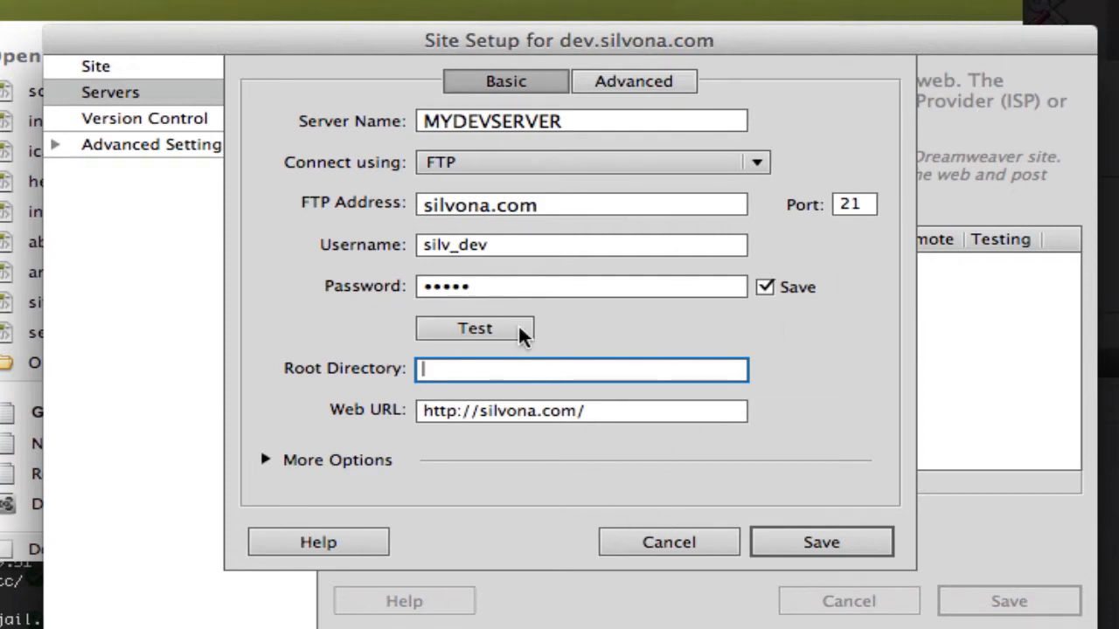
pyautogui.click(826, 544)
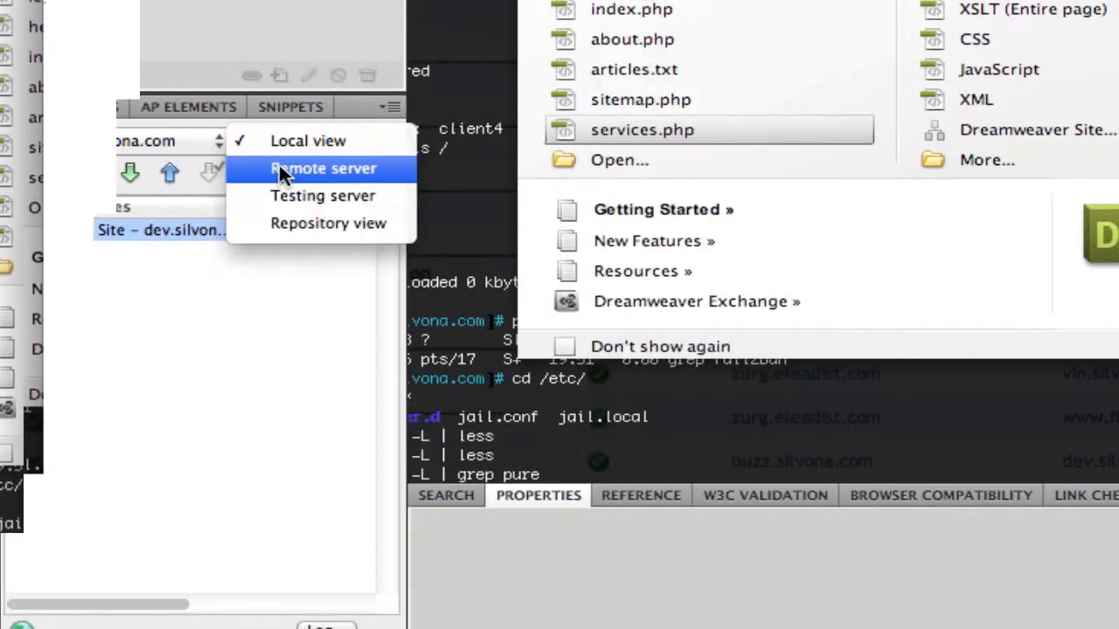
# Step: Switch the Files panel to the remote server view and browse the web folder's contents
pyautogui.click(278, 164)
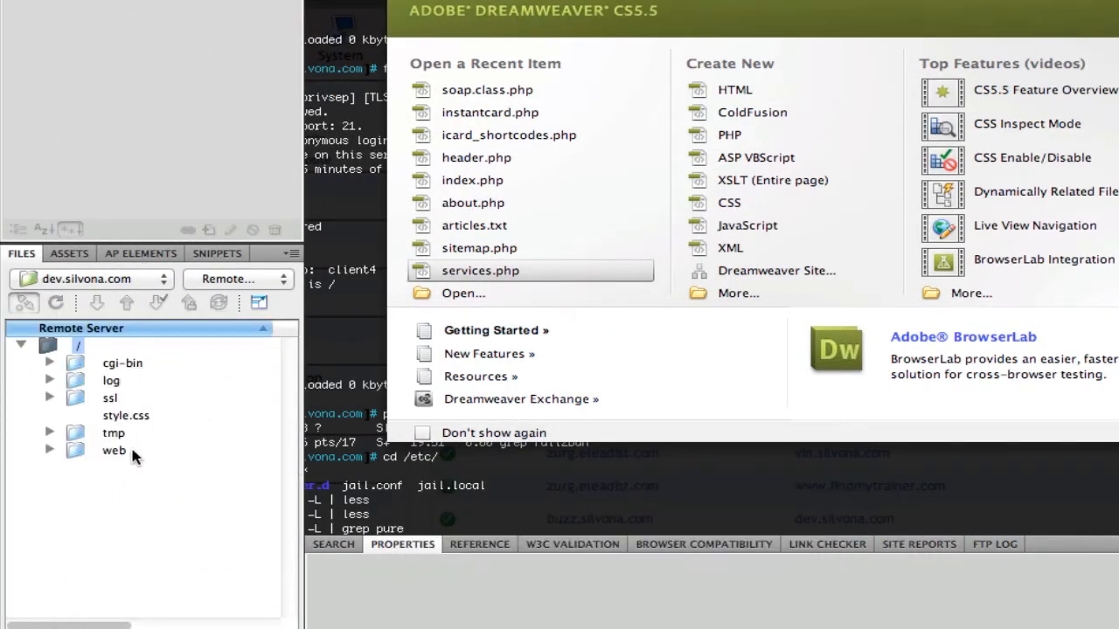
pyautogui.click(103, 452)
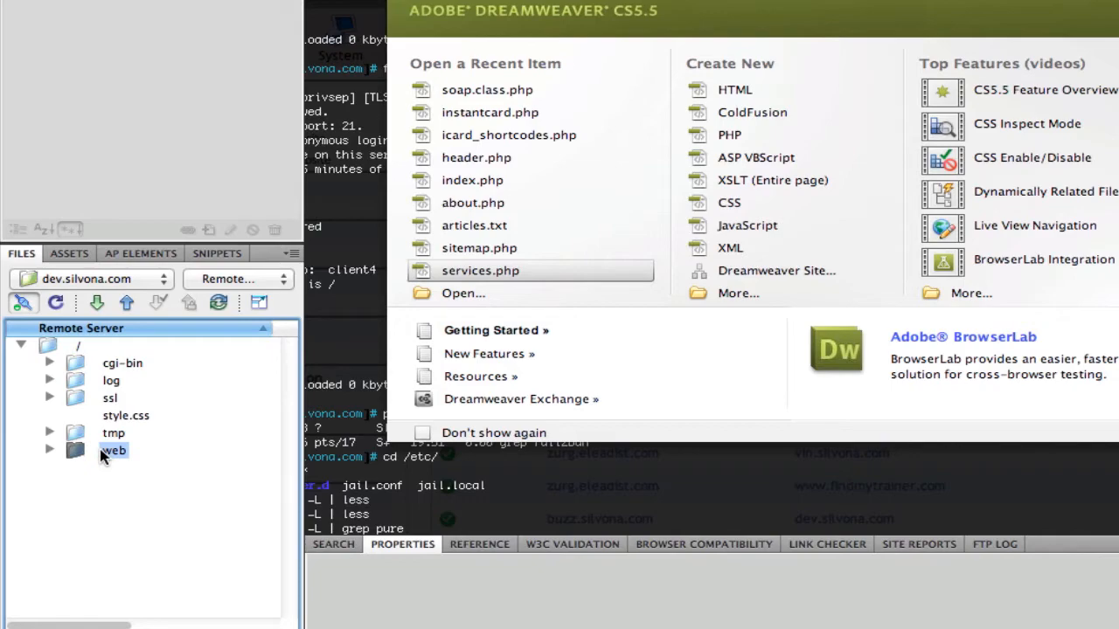
pyautogui.click(49, 450)
pyautogui.scroll(-1, 96, 452)
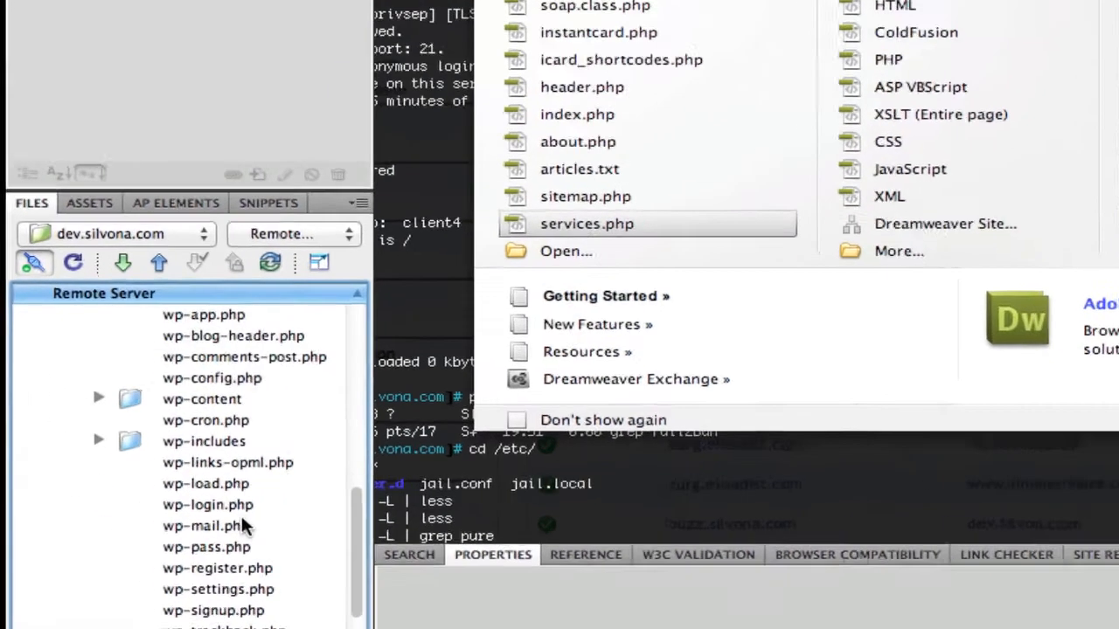
pyautogui.scroll(3, 353, 532)
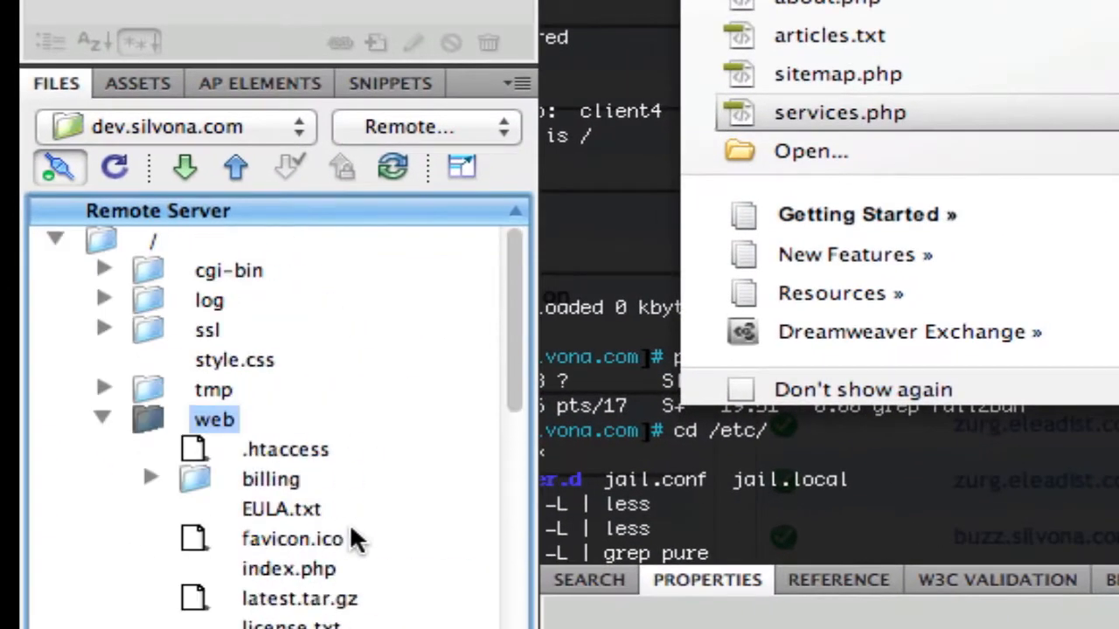
pyautogui.click(100, 421)
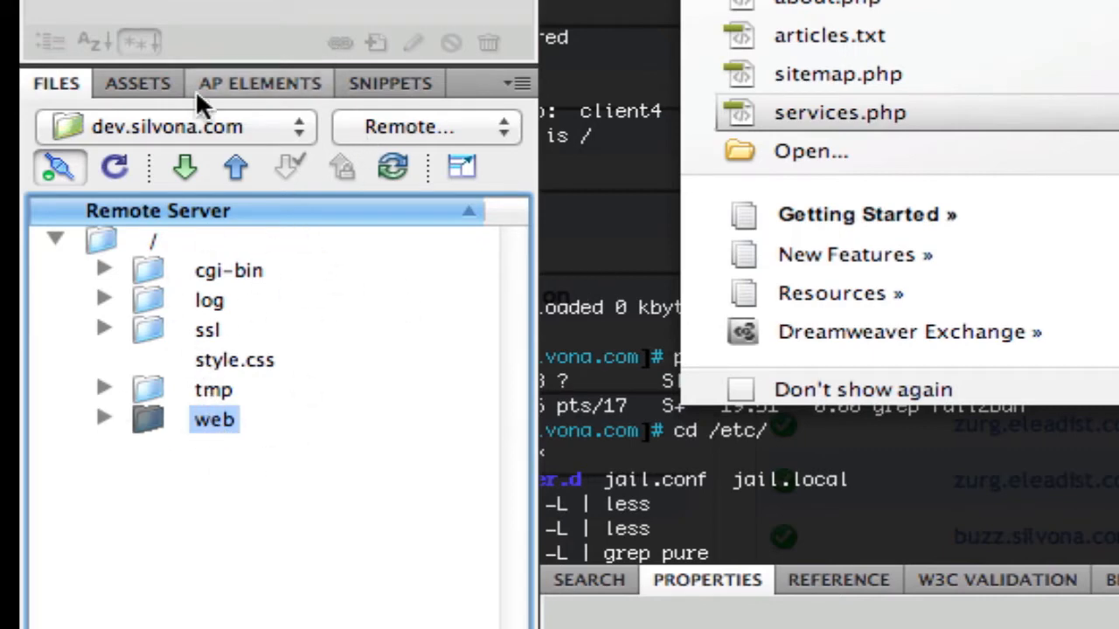
# Step: Edit the MYDEVSERVER server of the dev.silvona.com site and set its root directory to web
pyautogui.click(279, 129)
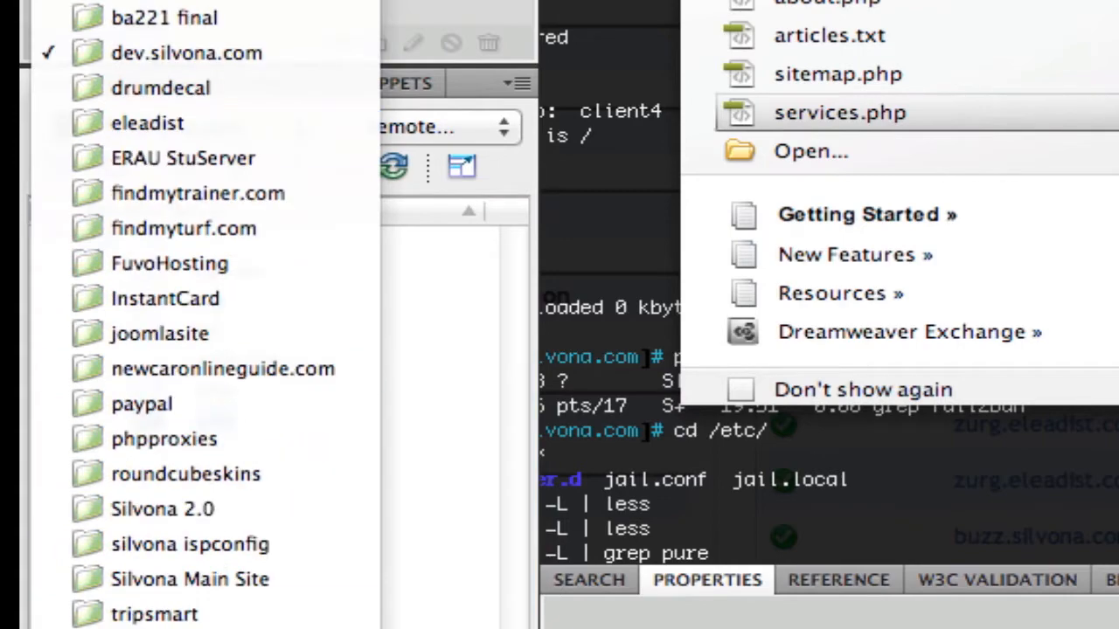
pyautogui.click(157, 627)
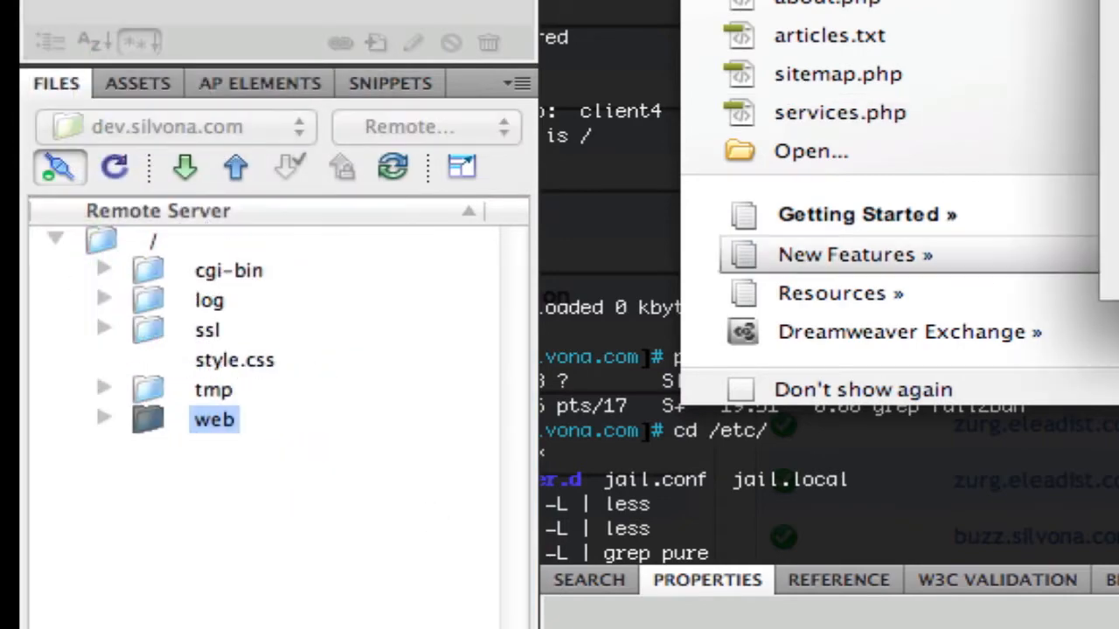
pyautogui.click(643, 210)
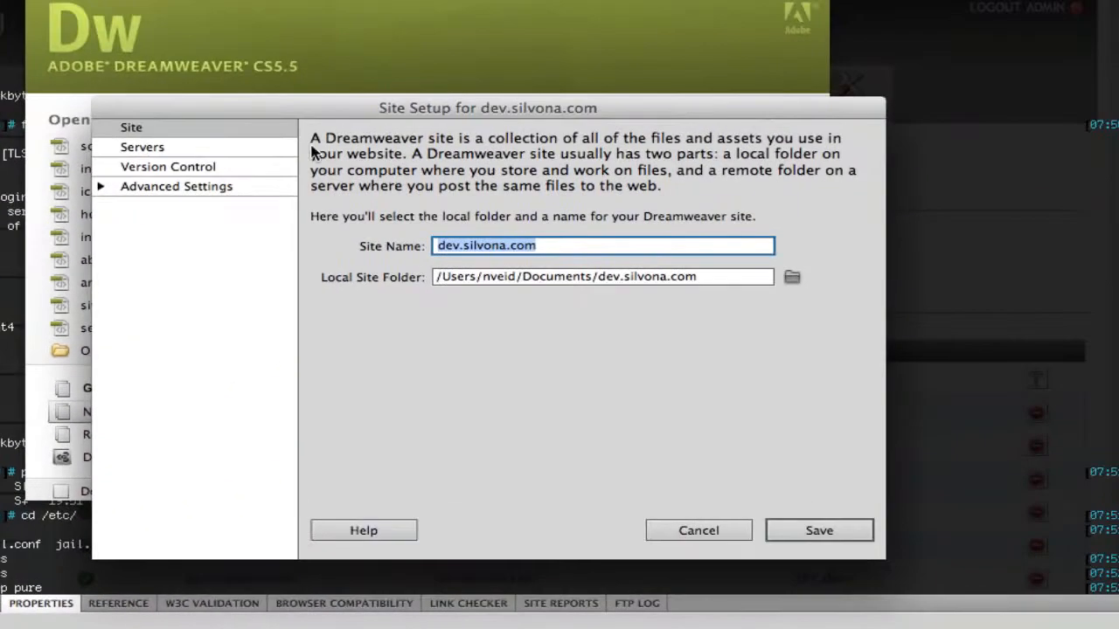
pyautogui.click(230, 149)
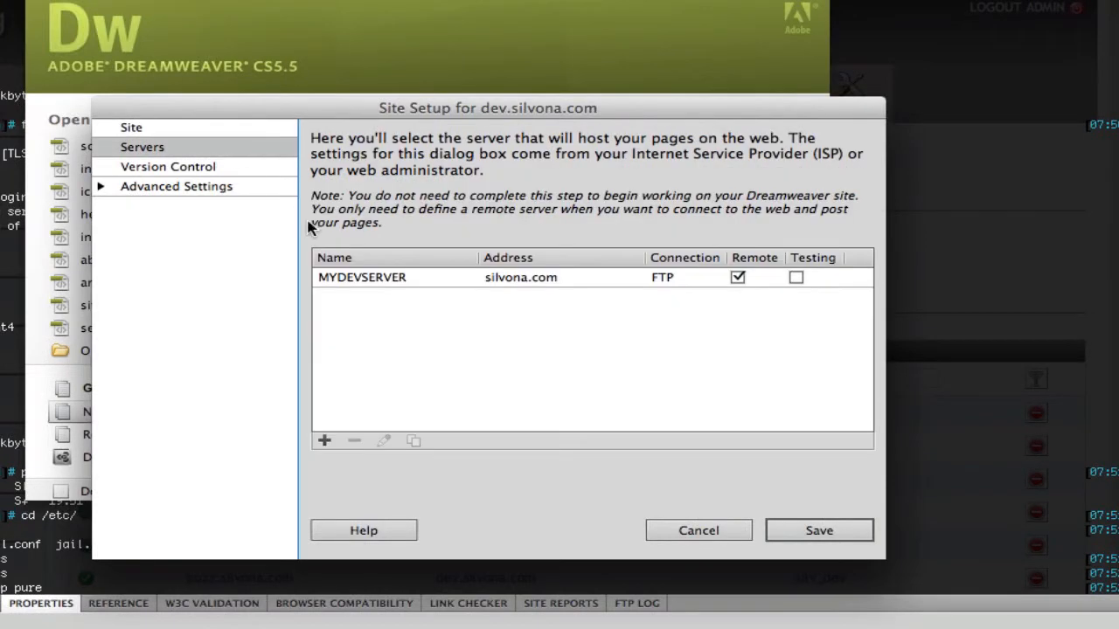
pyautogui.click(458, 278)
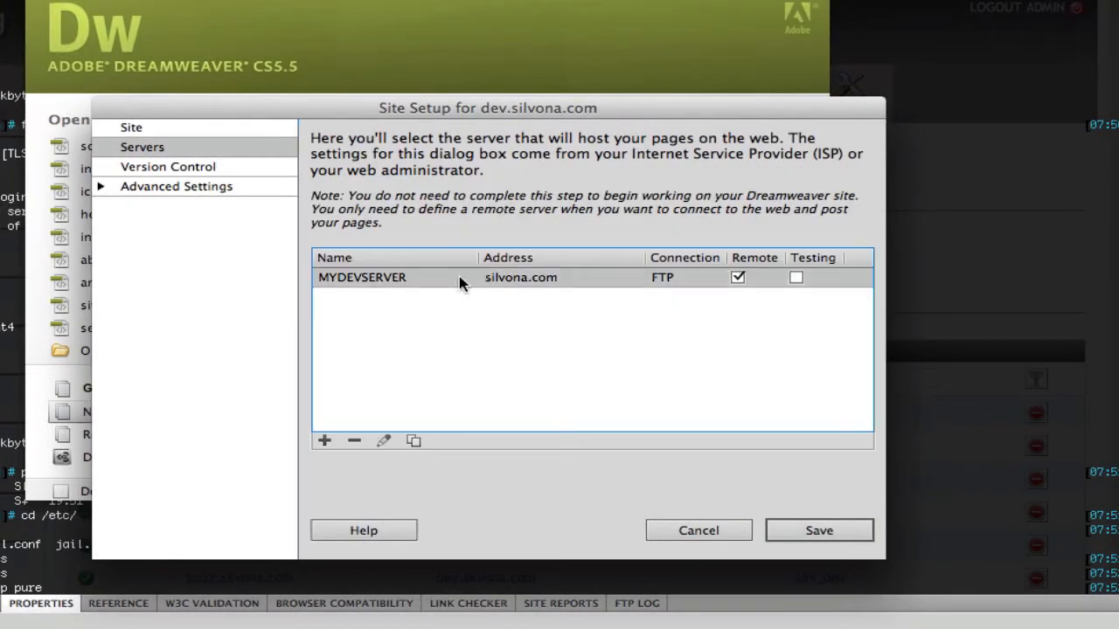
pyautogui.click(383, 440)
pyautogui.click(444, 353)
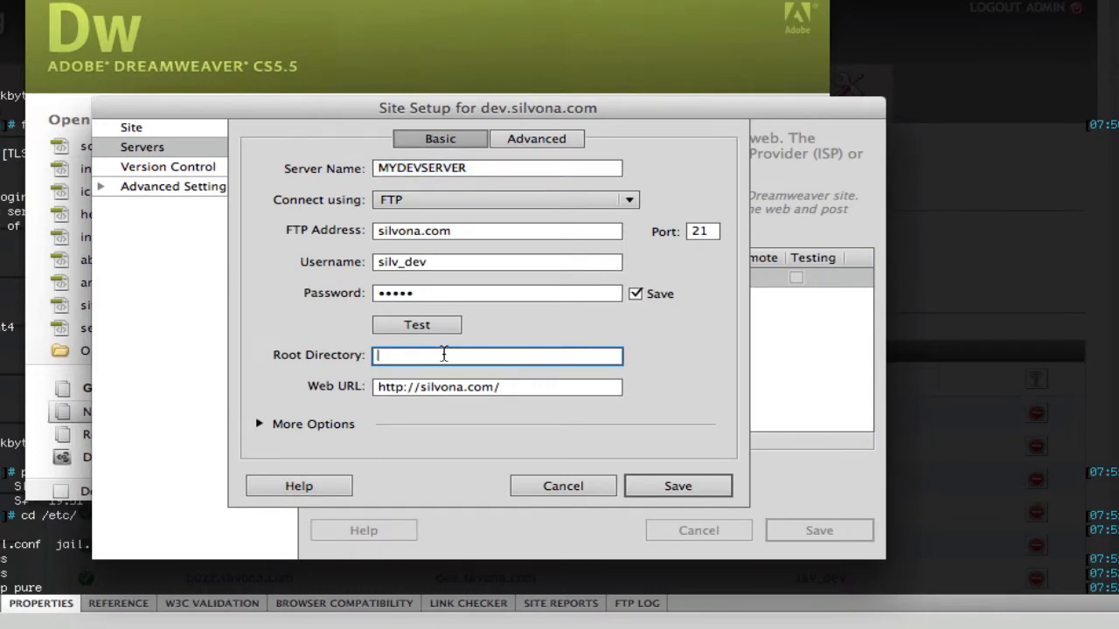
pyautogui.write('web')
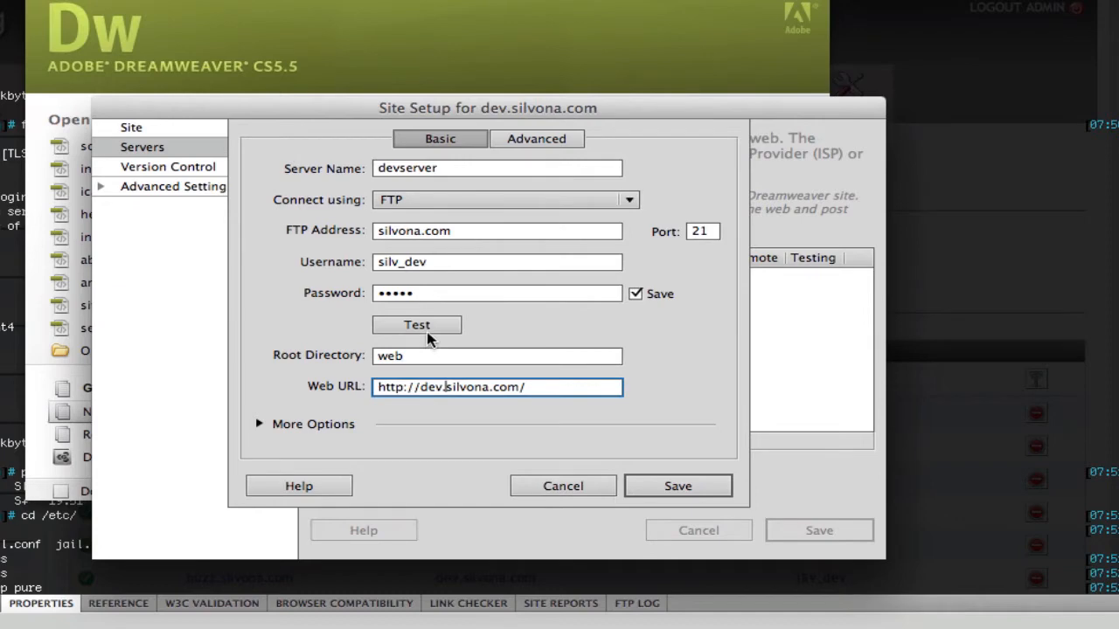
pyautogui.click(424, 326)
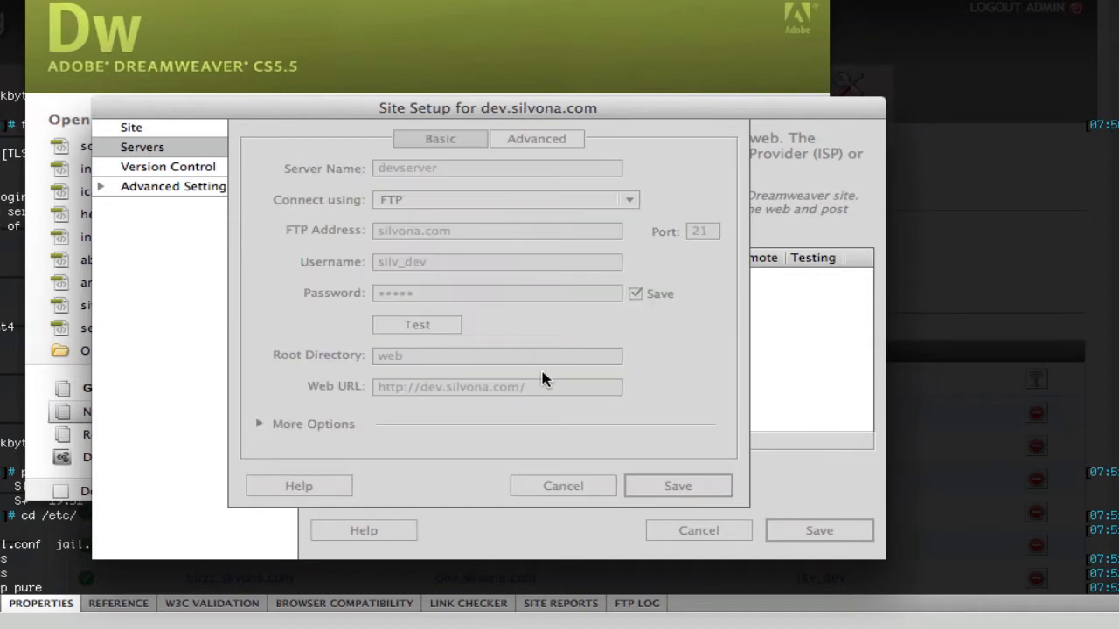
pyautogui.click(677, 338)
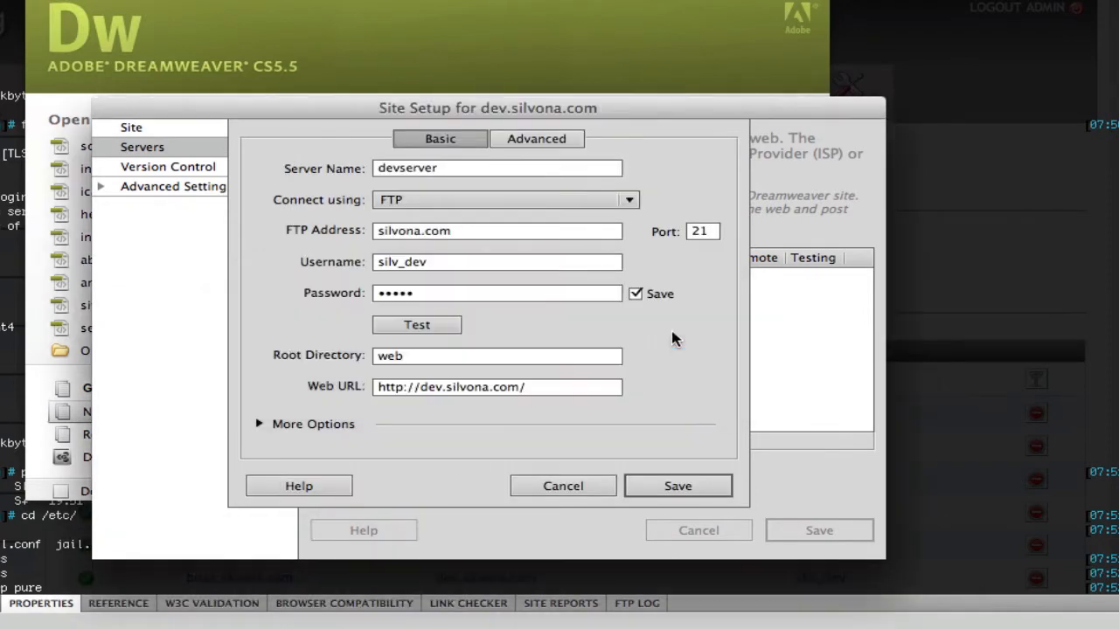
pyautogui.click(669, 482)
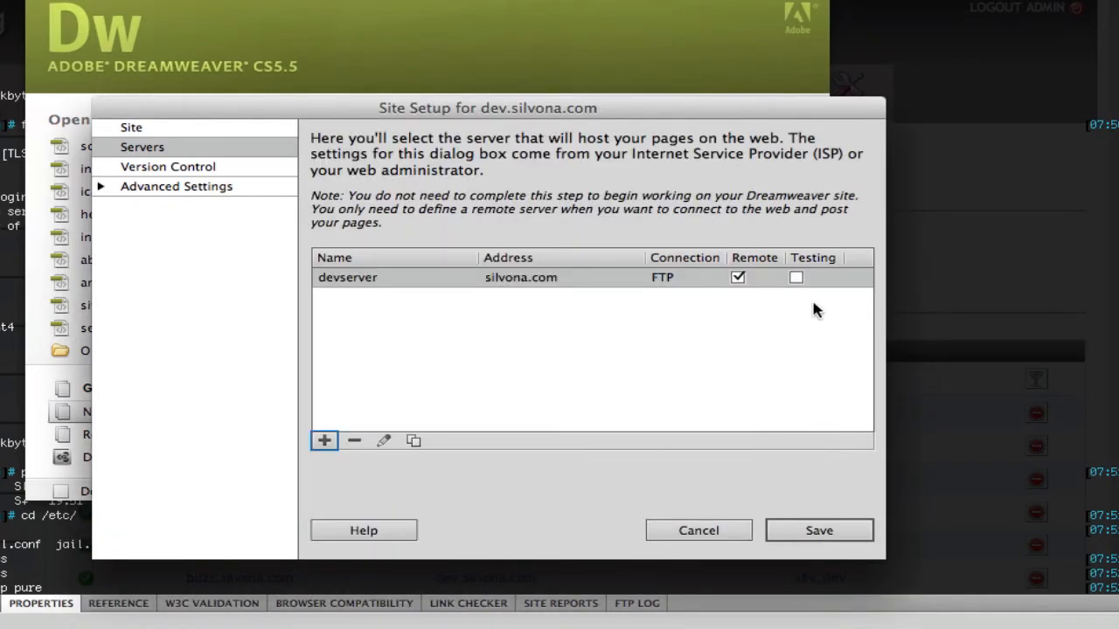
# Step: Mark devserver as the testing server as well, save the site setup, and close the site manager
pyautogui.click(795, 277)
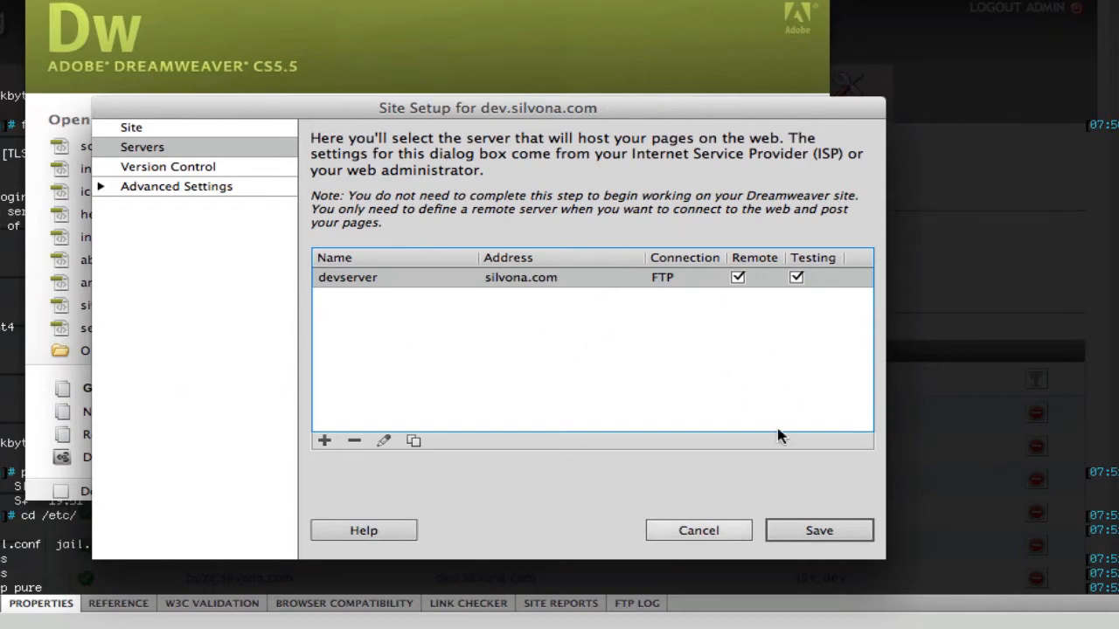
pyautogui.click(817, 531)
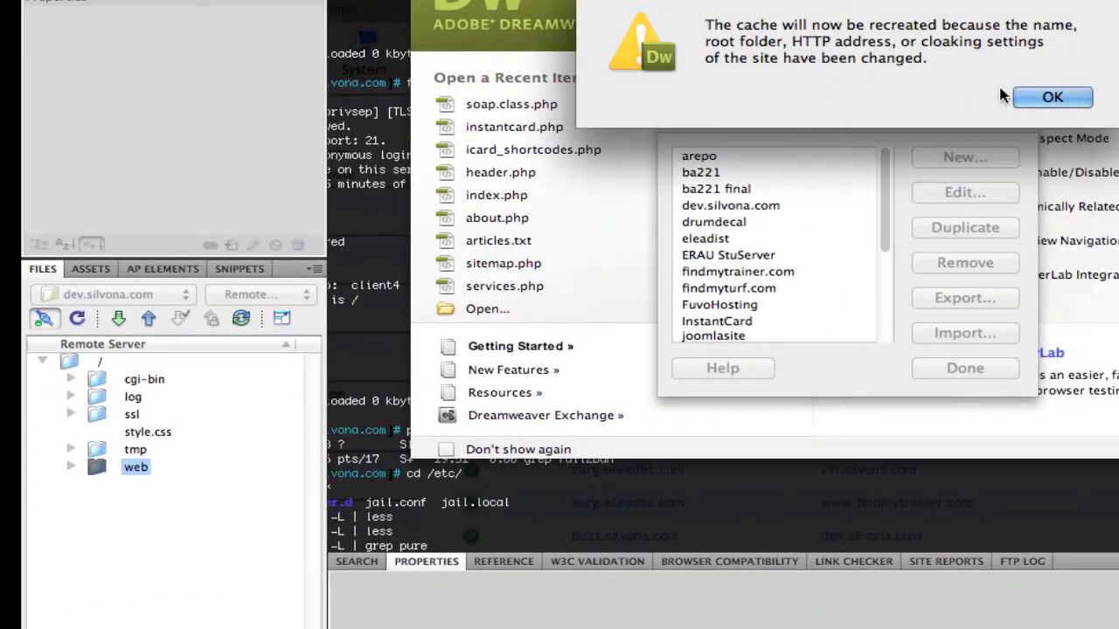
pyautogui.click(1044, 98)
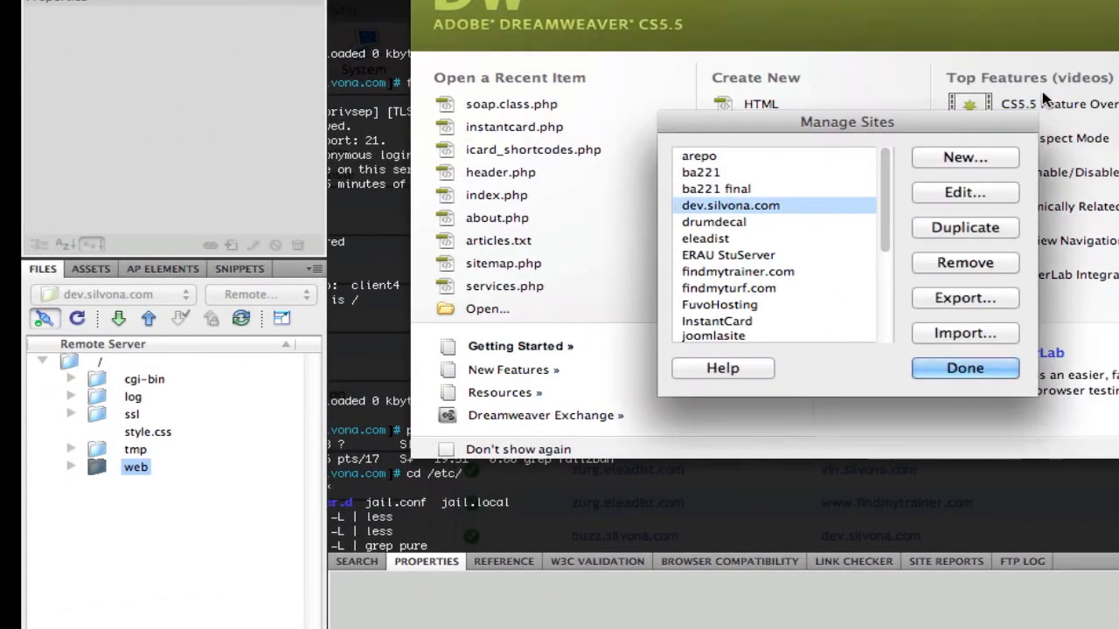
pyautogui.click(950, 368)
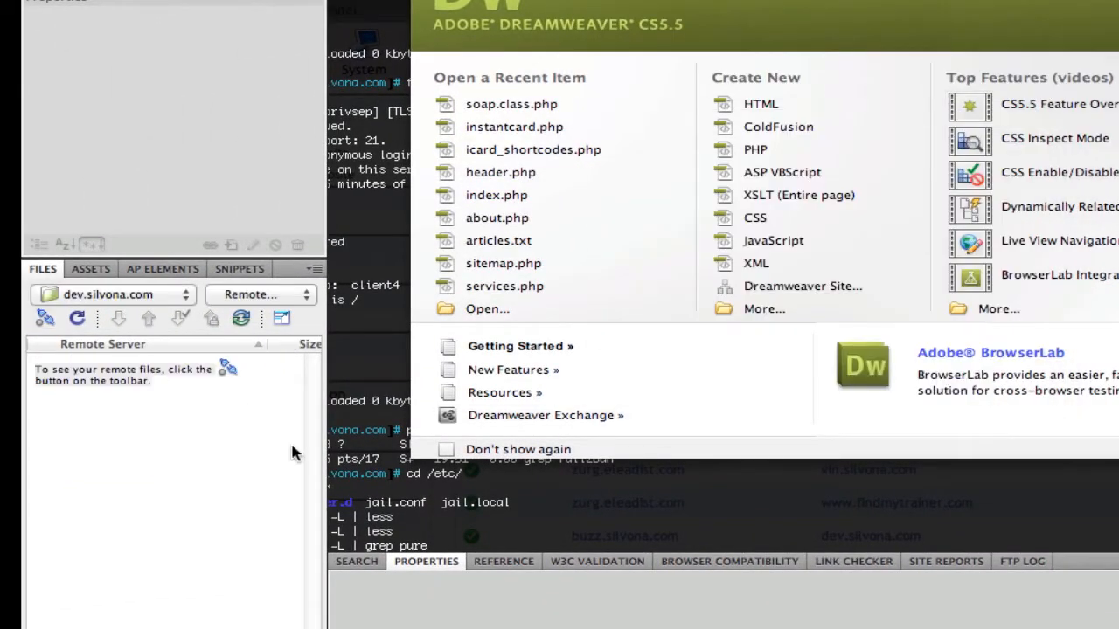
# Step: Switch the Files panel to the local view and open the phpproxies site
pyautogui.click(269, 297)
pyautogui.click(278, 206)
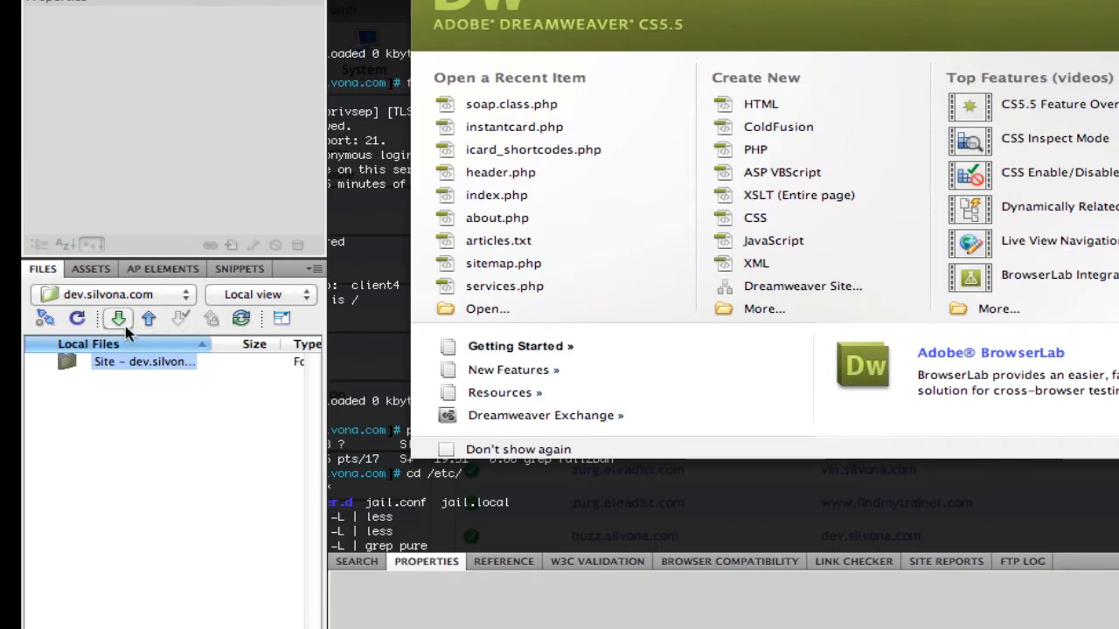
pyautogui.click(157, 295)
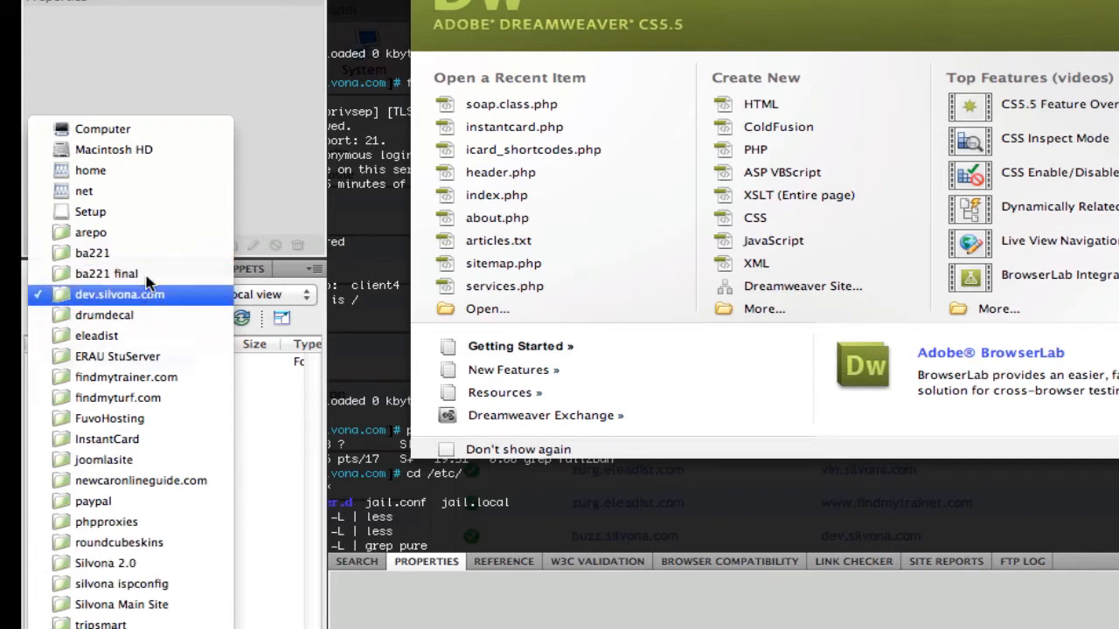
pyautogui.scroll(-2, 113, 418)
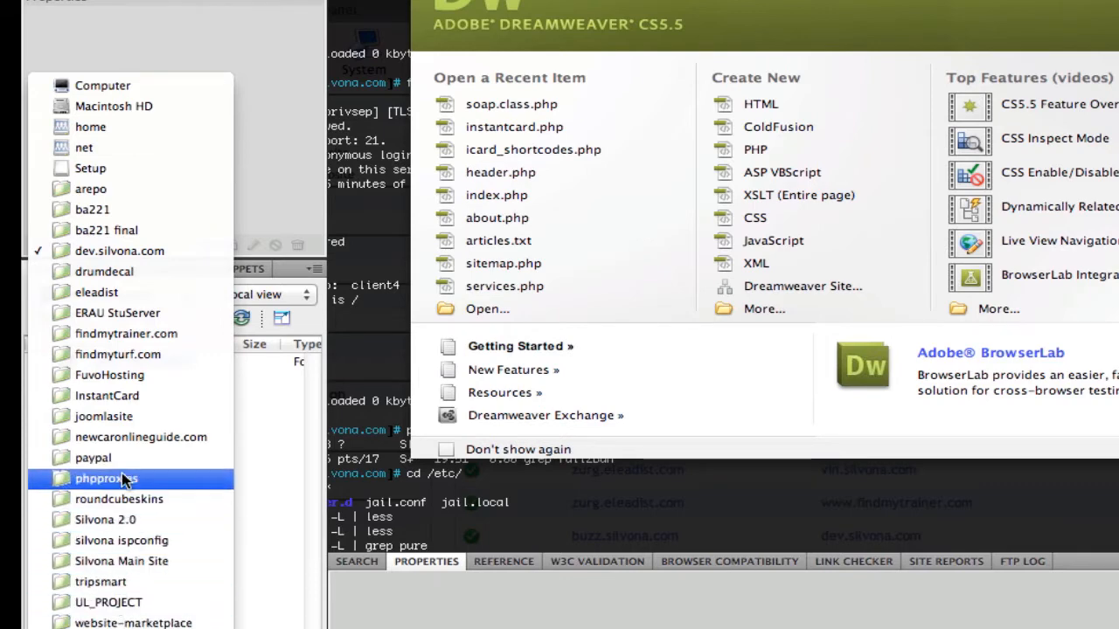
pyautogui.click(123, 479)
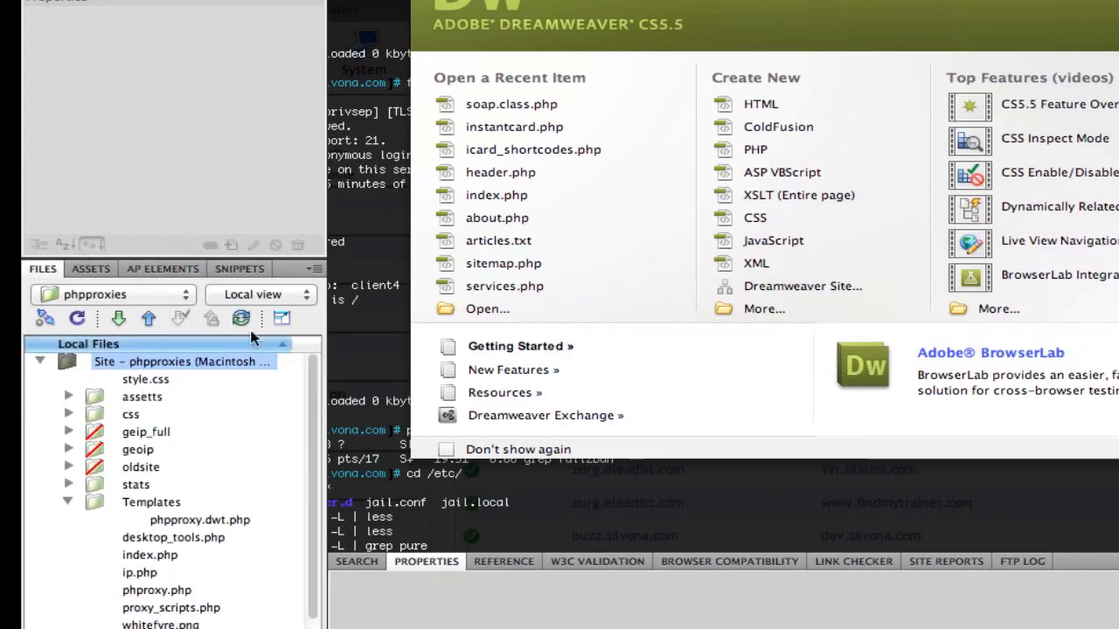
# Step: Browse the phpproxies local files and select desktop_tools.php
pyautogui.scroll(-1, 173, 423)
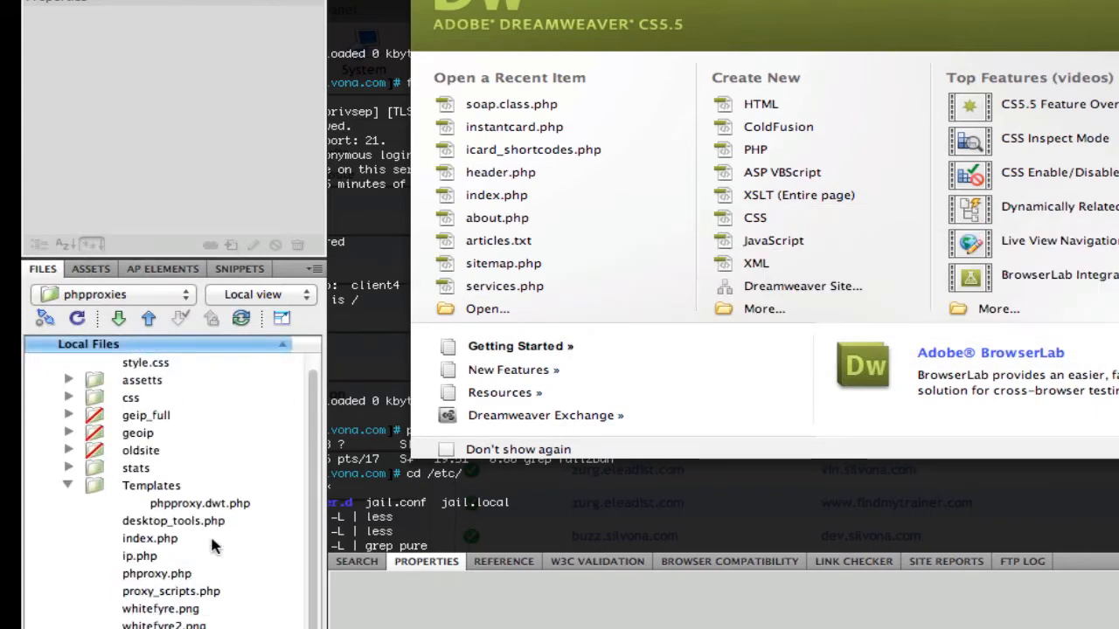
pyautogui.click(172, 541)
pyautogui.press('Down')
pyautogui.press('Down')
pyautogui.press('Down')
pyautogui.click(163, 522)
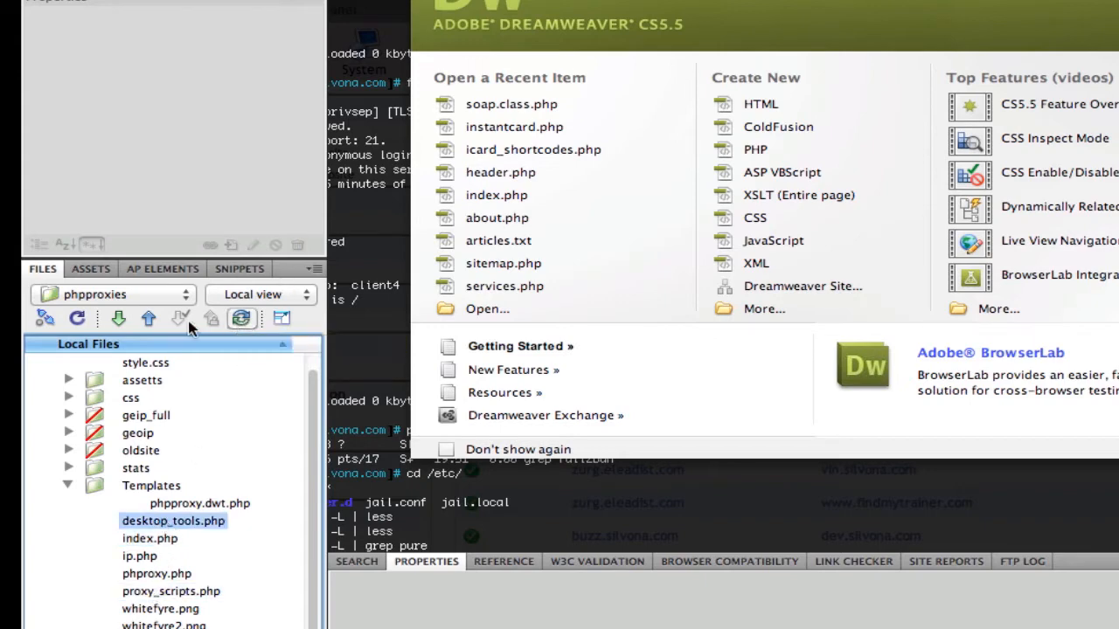
pyautogui.click(118, 319)
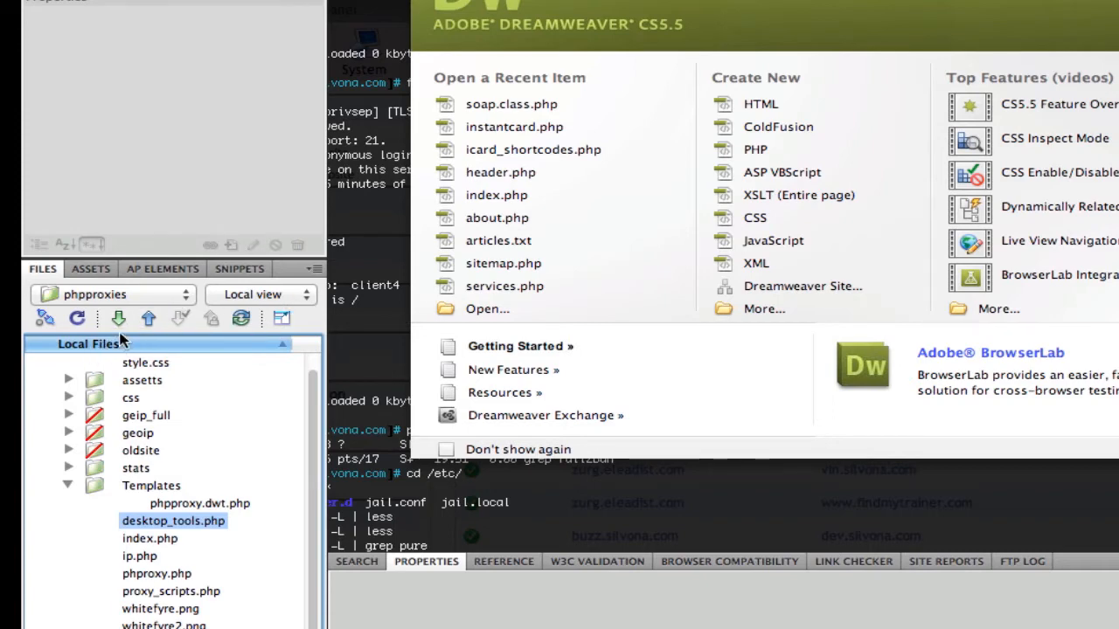
# Step: Set up synchronizing the entire phpproxies site, getting newer files from the remote server
pyautogui.click(241, 322)
pyautogui.click(242, 318)
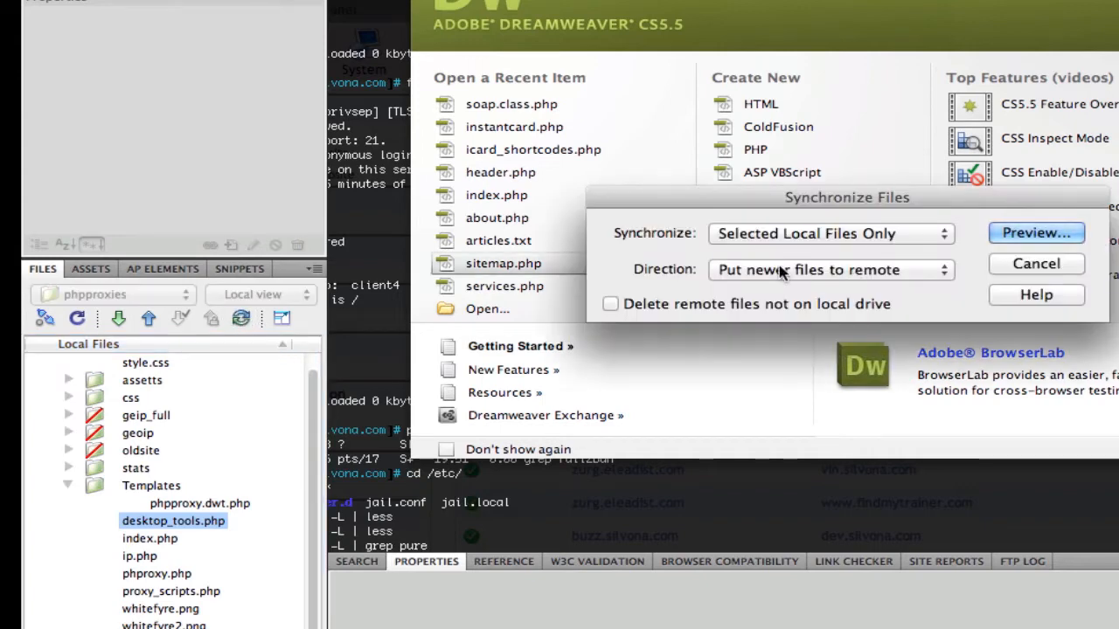
pyautogui.click(837, 232)
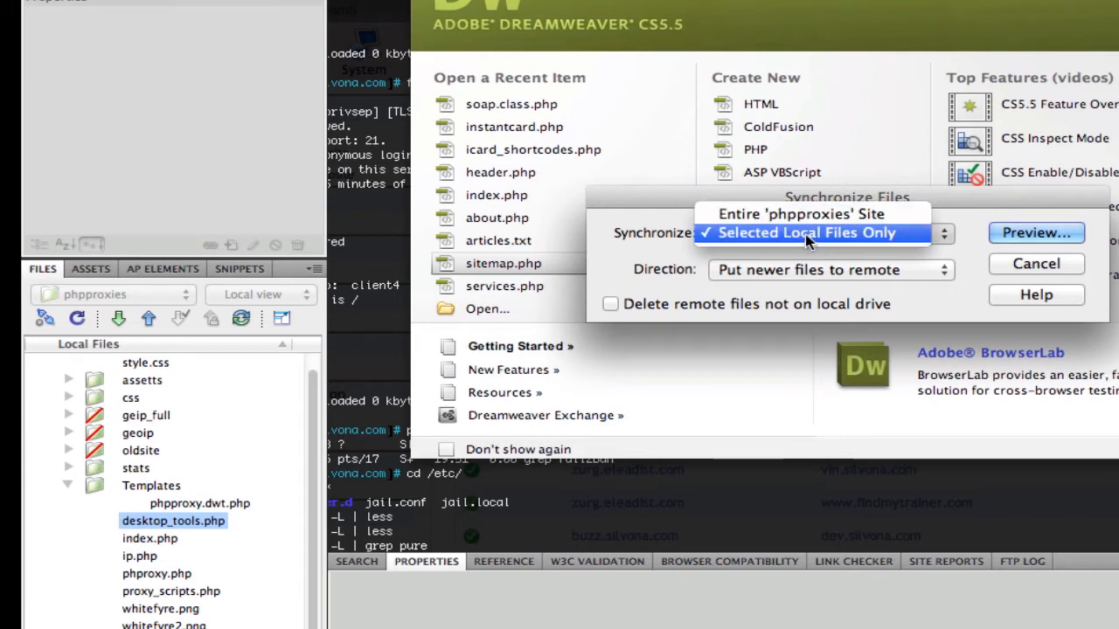
pyautogui.click(810, 216)
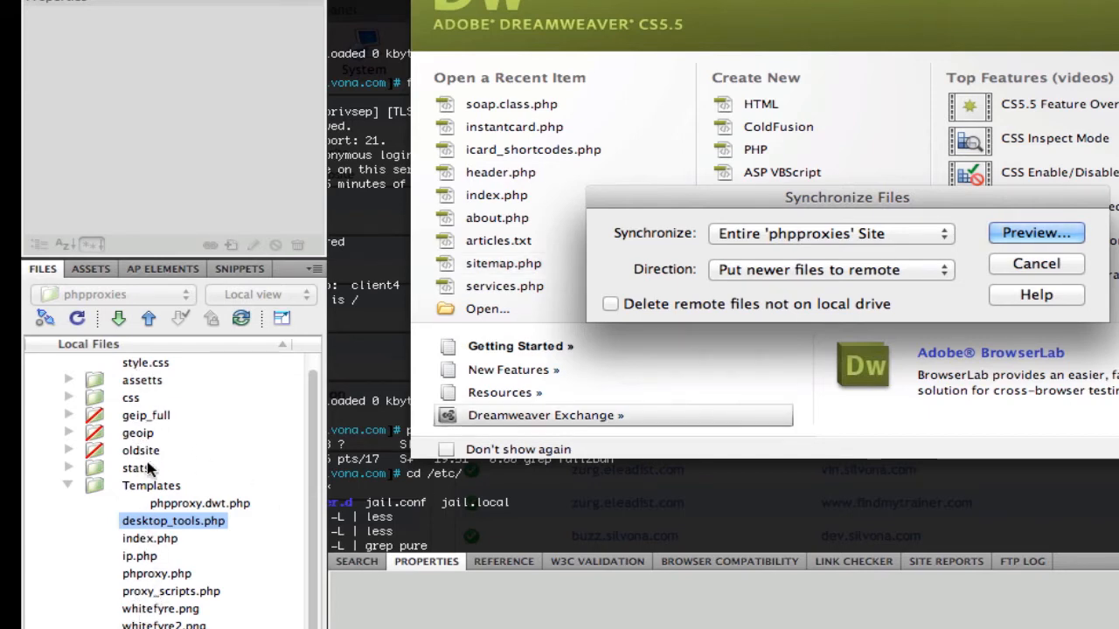
pyautogui.click(839, 270)
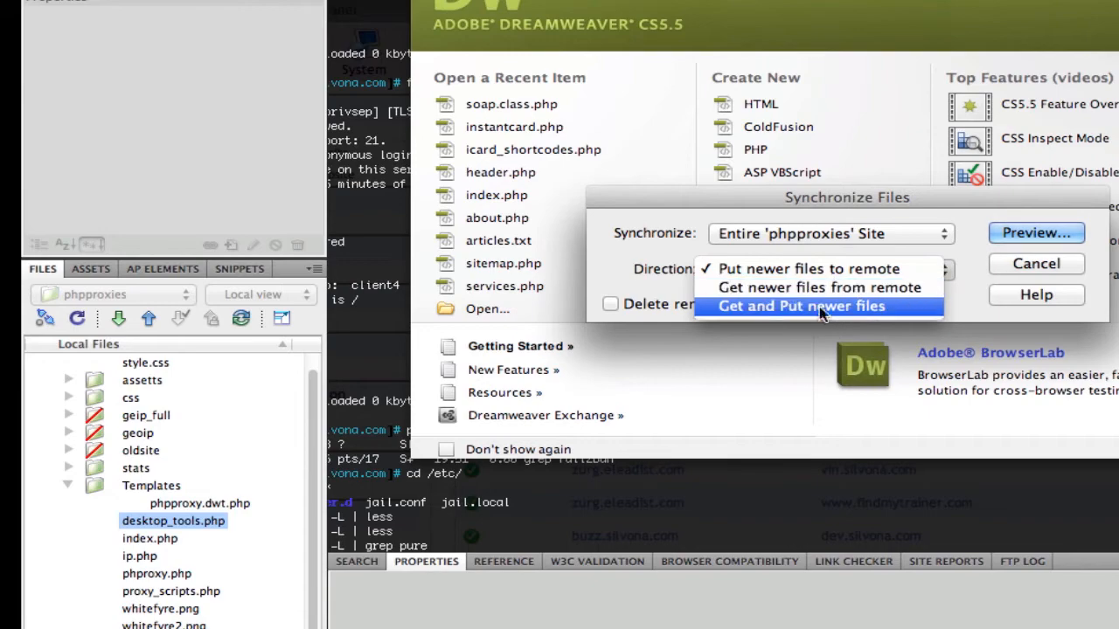
pyautogui.click(824, 306)
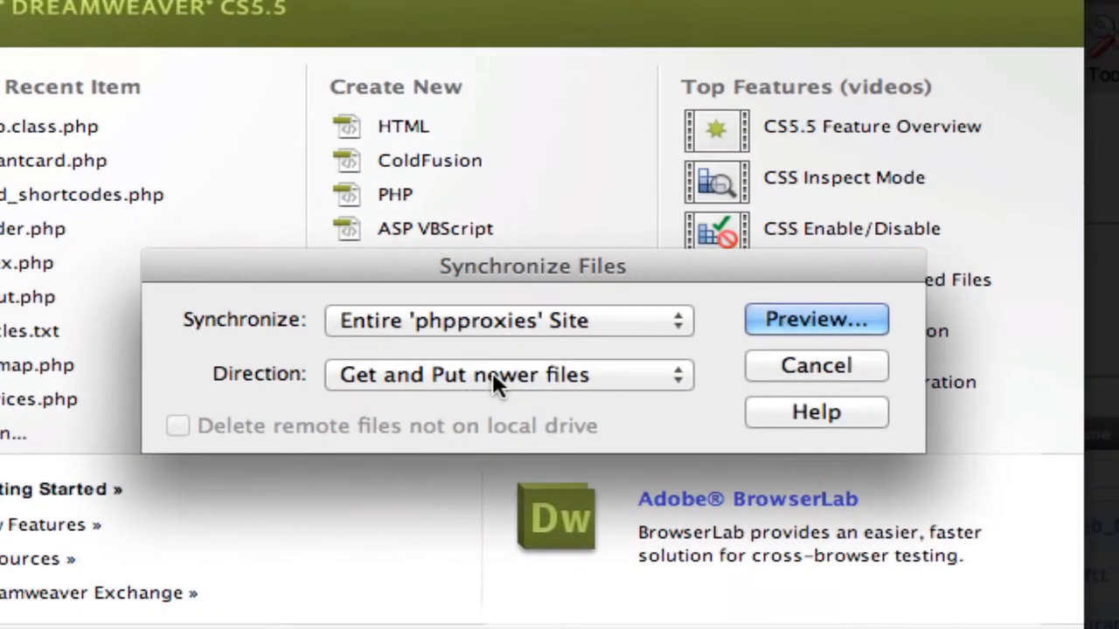
pyautogui.click(816, 266)
pyautogui.click(472, 320)
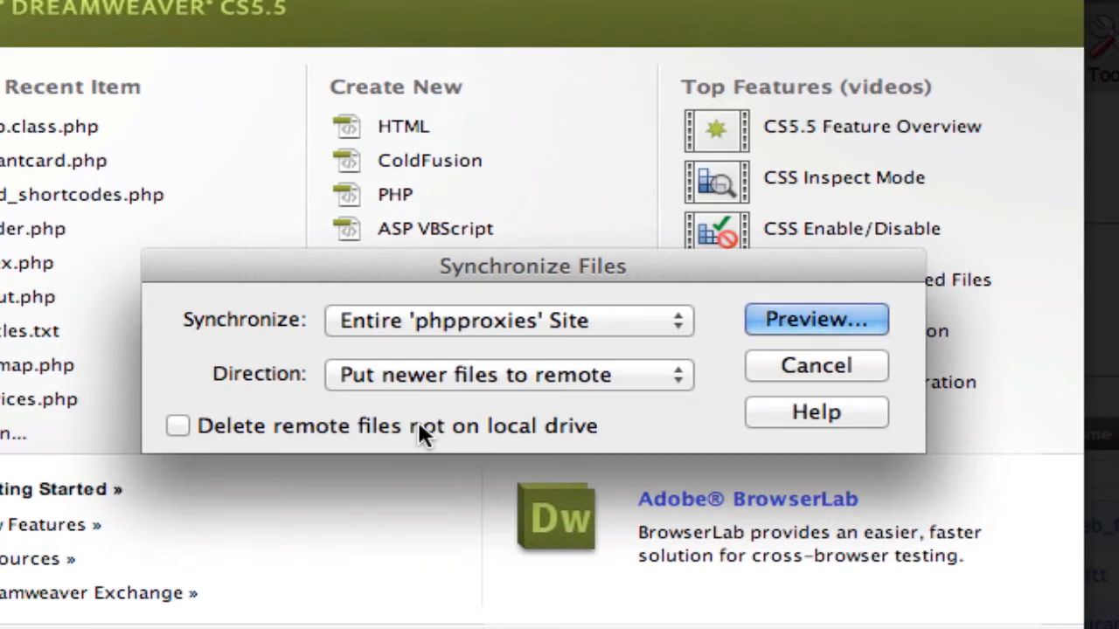
pyautogui.click(507, 374)
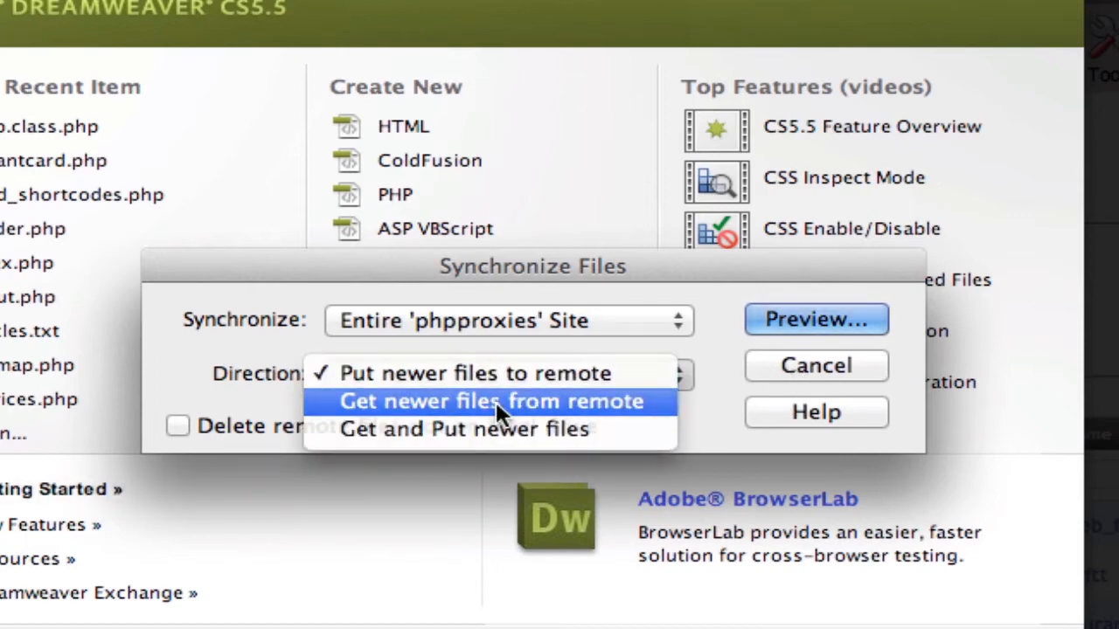
pyautogui.click(497, 402)
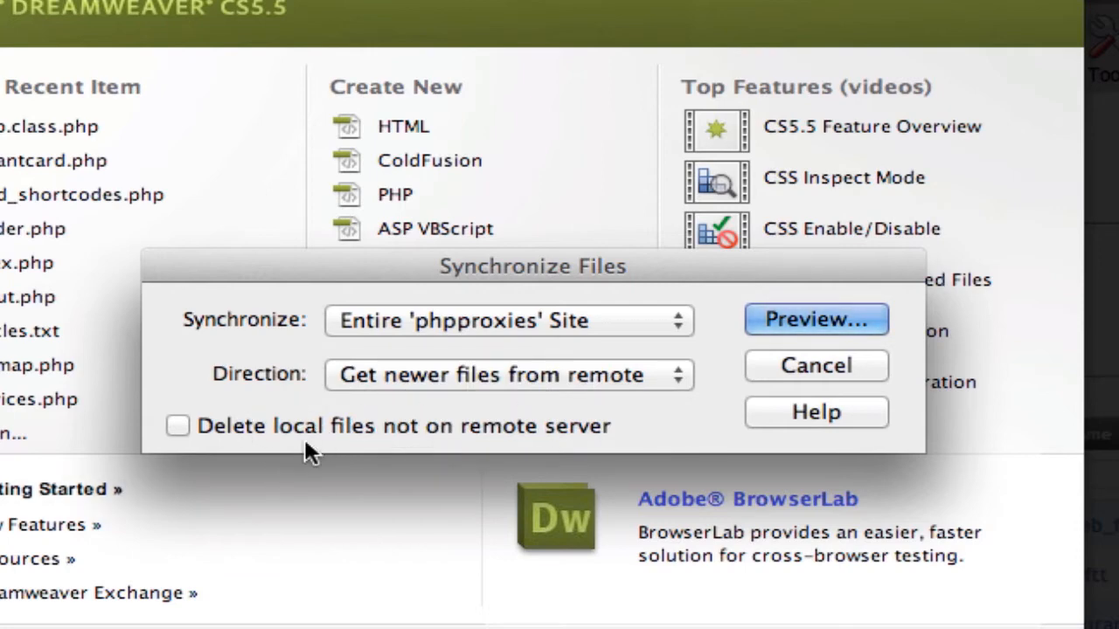
# Step: Enable deleting local files not on the remote server and preview the synchronization
pyautogui.click(232, 423)
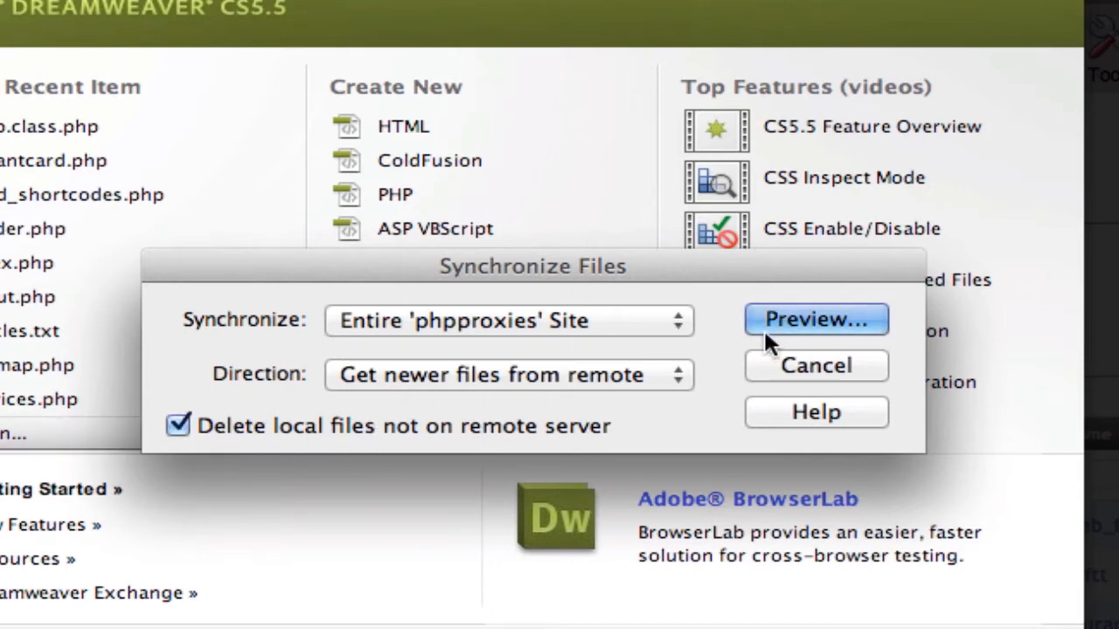
pyautogui.click(786, 319)
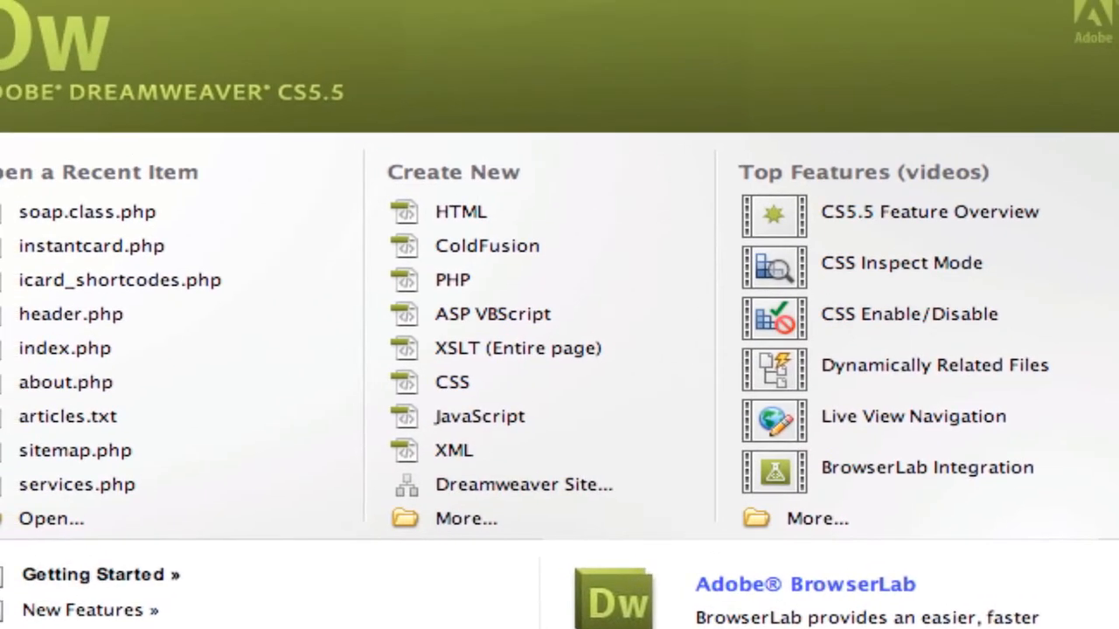
pyautogui.moveTo(567, 117); pyautogui.dragTo(488, 183)
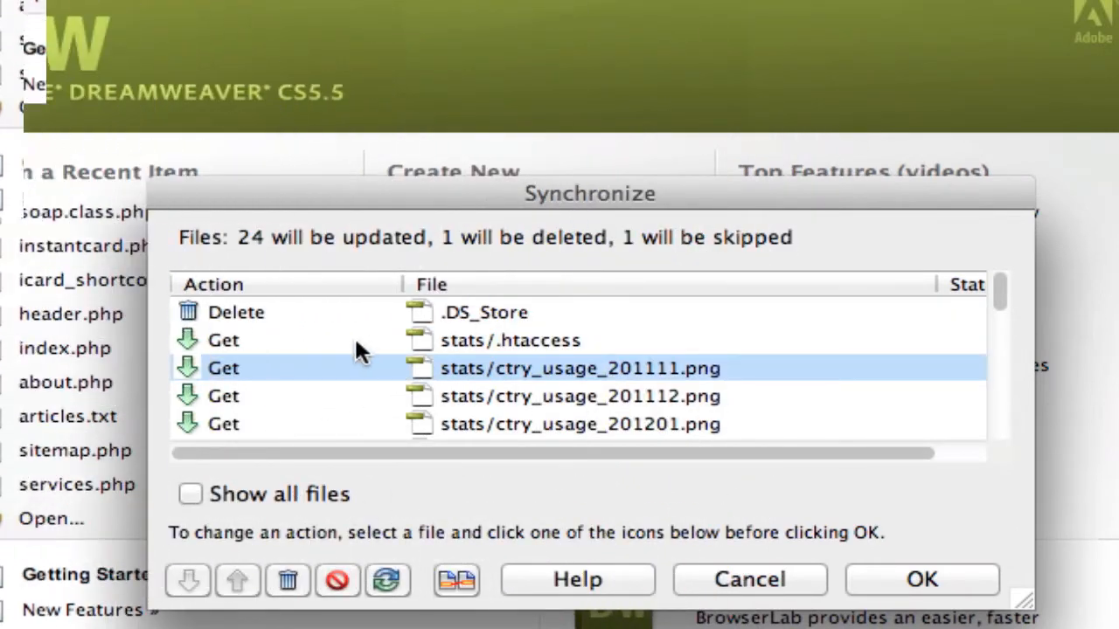
# Step: Browse the synchronization preview list, select style.css, and compare it with its remote version
pyautogui.scroll(-1, 361, 351)
pyautogui.scroll(1, 361, 351)
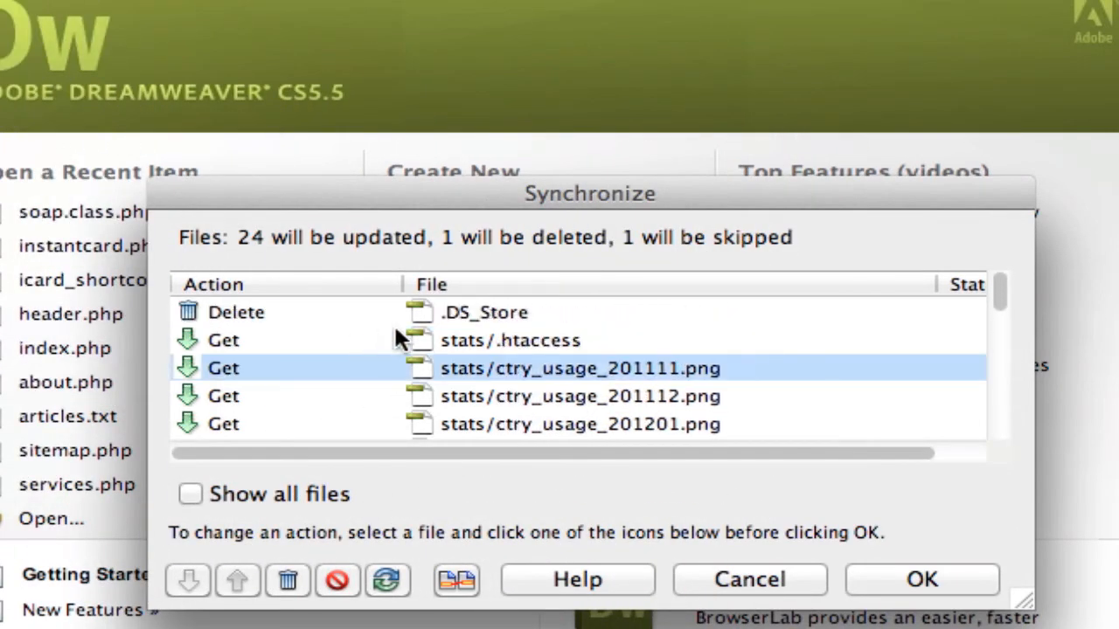
pyautogui.click(395, 345)
pyautogui.scroll(-10, 387, 398)
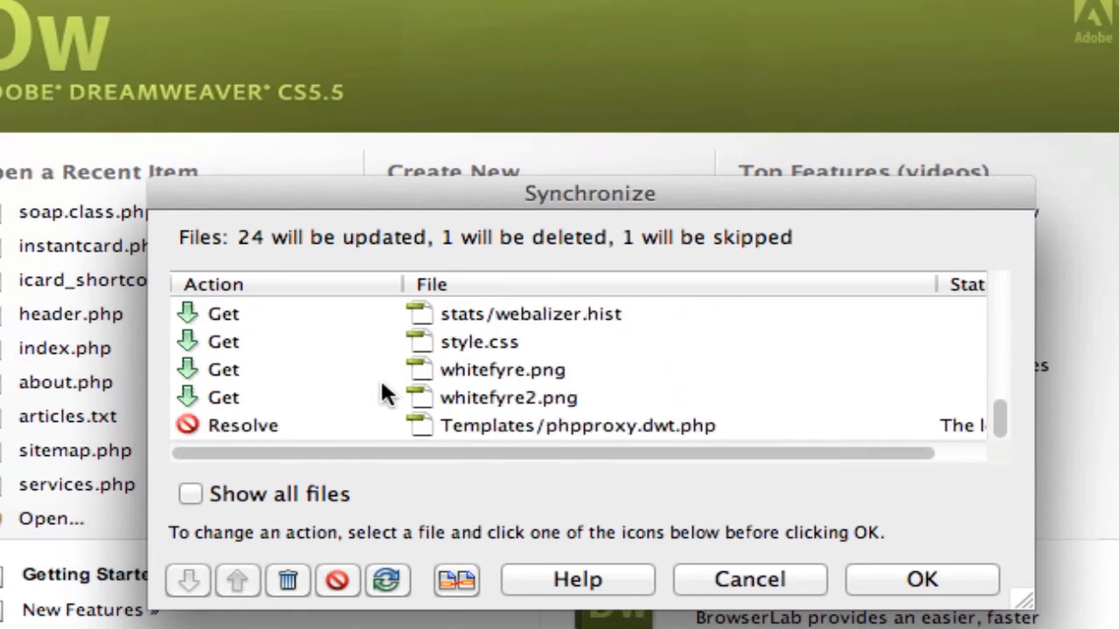
pyautogui.scroll(10, 388, 398)
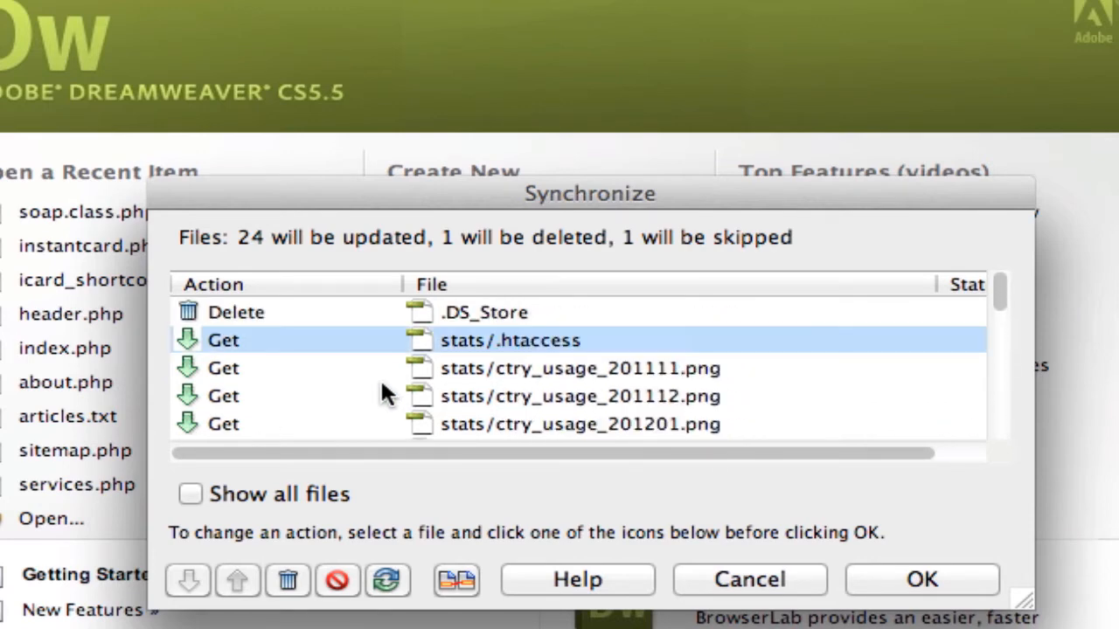
pyautogui.scroll(-6, 387, 396)
pyautogui.scroll(-5, 387, 396)
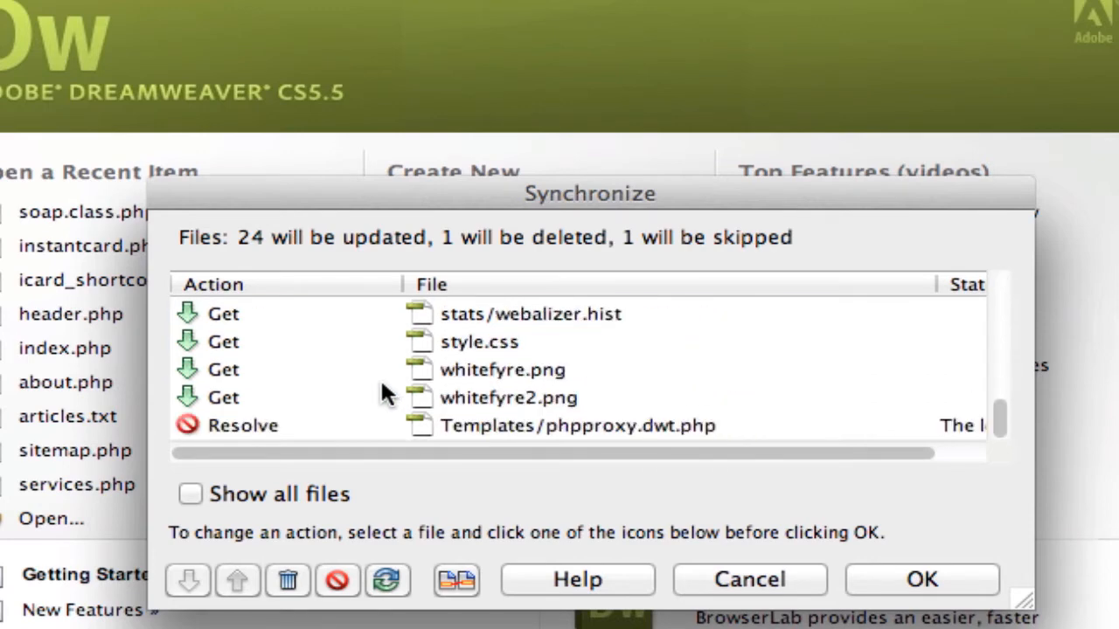
pyautogui.scroll(10, 387, 394)
pyautogui.scroll(-10, 387, 393)
pyautogui.click(215, 344)
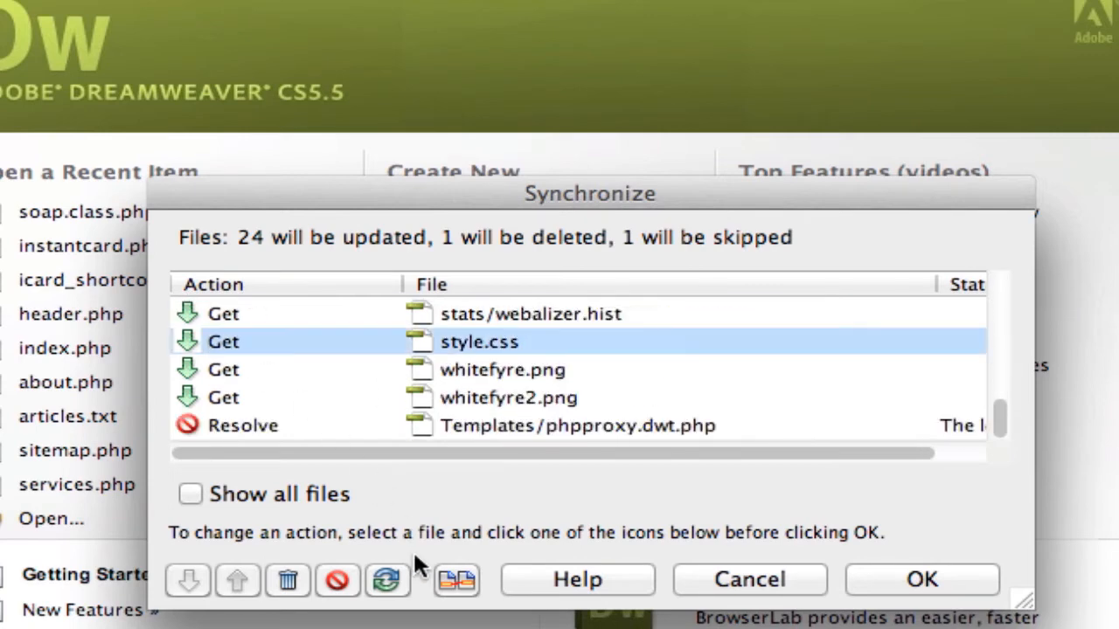
pyautogui.click(457, 587)
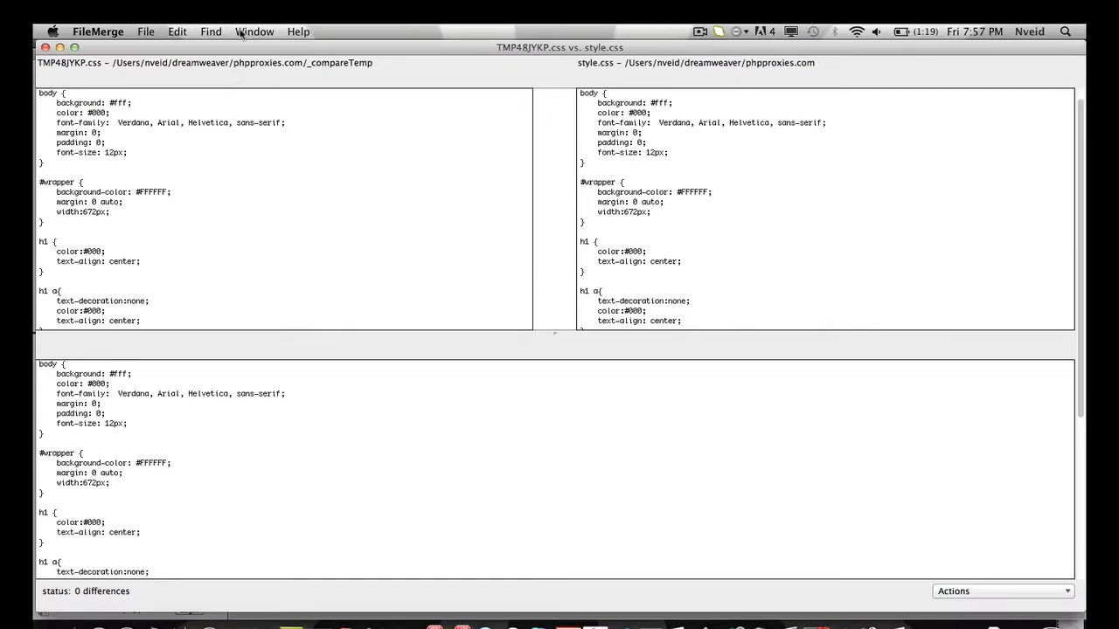
# Step: Examine the style.css comparison, close the comparison window, and cancel the synchronization
pyautogui.scroll(-5, 260, 171)
pyautogui.scroll(5, 259, 171)
pyautogui.scroll(-5, 351, 486)
pyautogui.scroll(5, 350, 486)
pyautogui.scroll(-4, 387, 187)
pyautogui.scroll(2, 402, 212)
pyautogui.scroll(3, 402, 211)
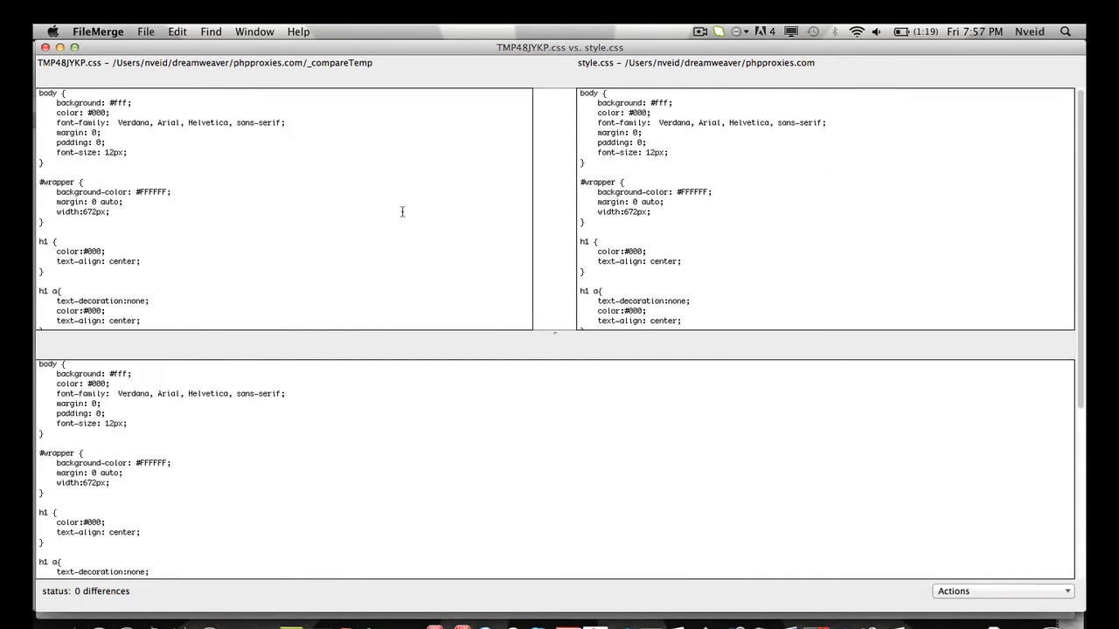
pyautogui.scroll(-5, 402, 212)
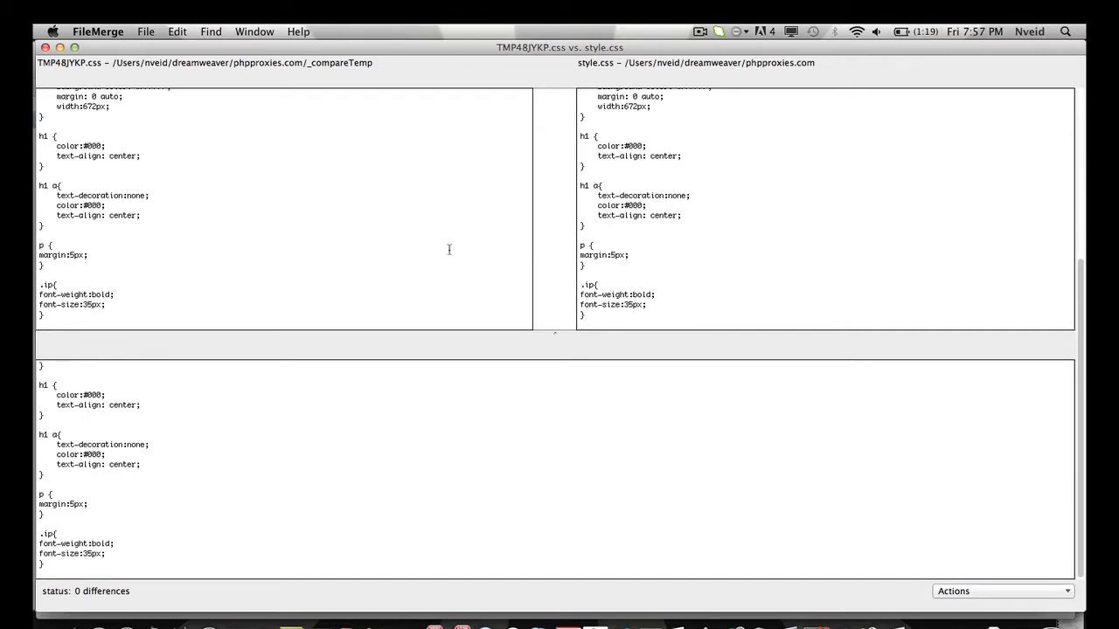
pyautogui.scroll(5, 454, 252)
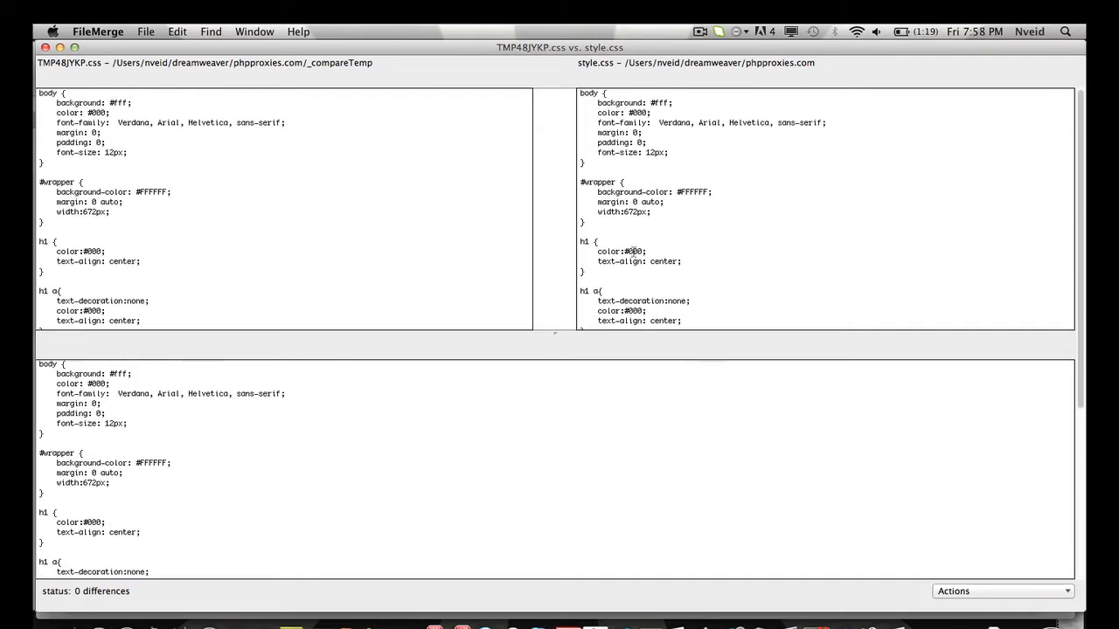
pyautogui.scroll(-5, 633, 253)
pyautogui.click(44, 48)
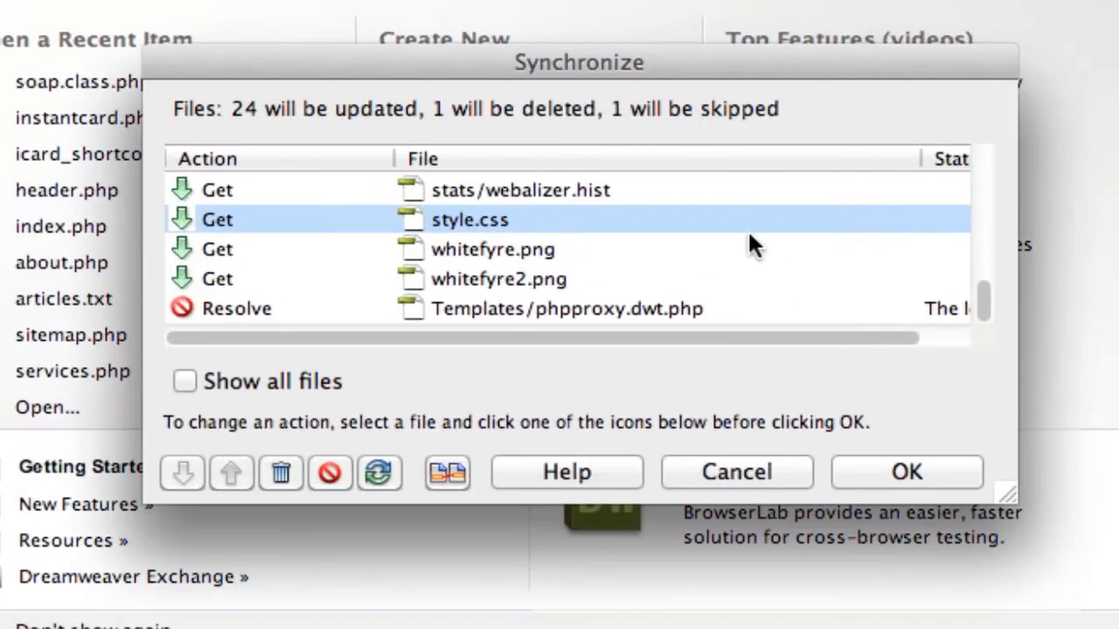
pyautogui.scroll(10, 632, 290)
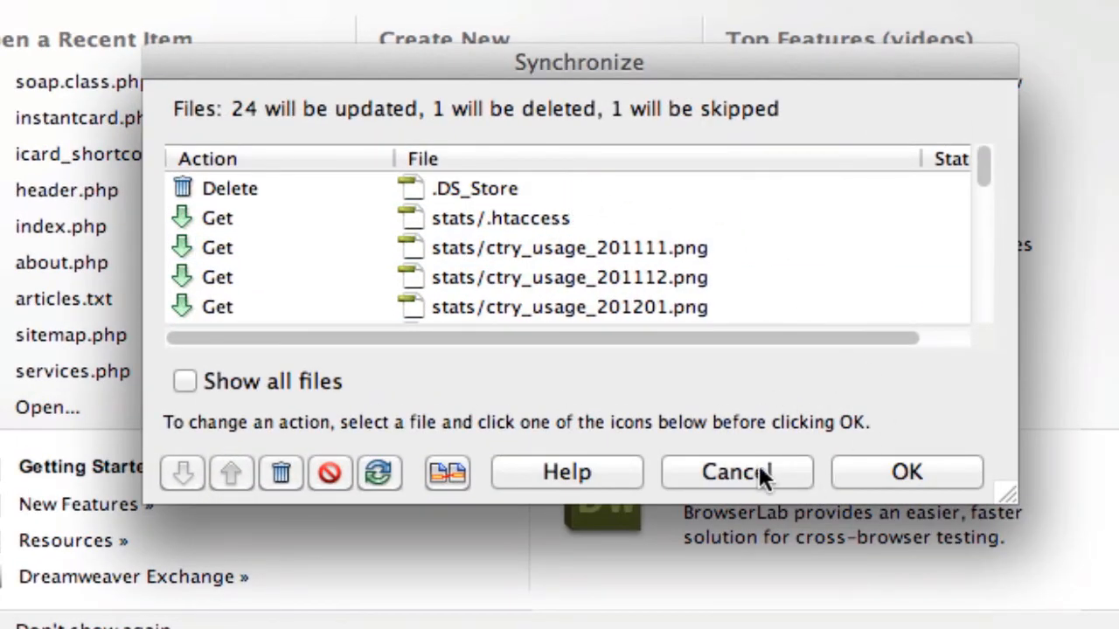
pyautogui.click(725, 476)
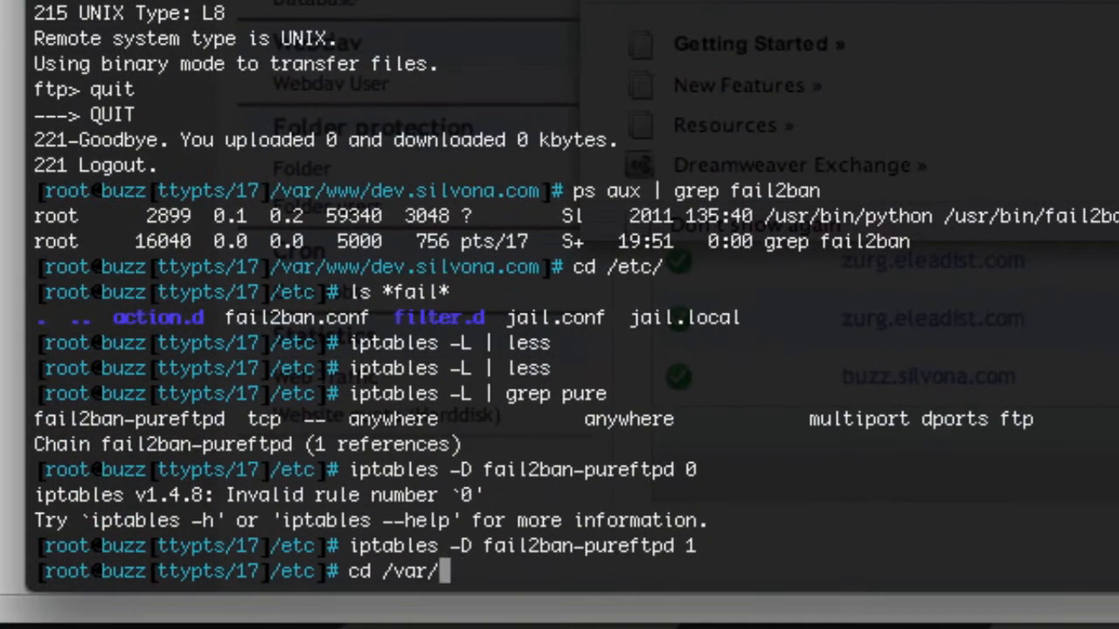
# Step: In the server terminal, go to /var/www/phpproxies.com/web, list its files, and open index.php in vi
pyautogui.write('ww')
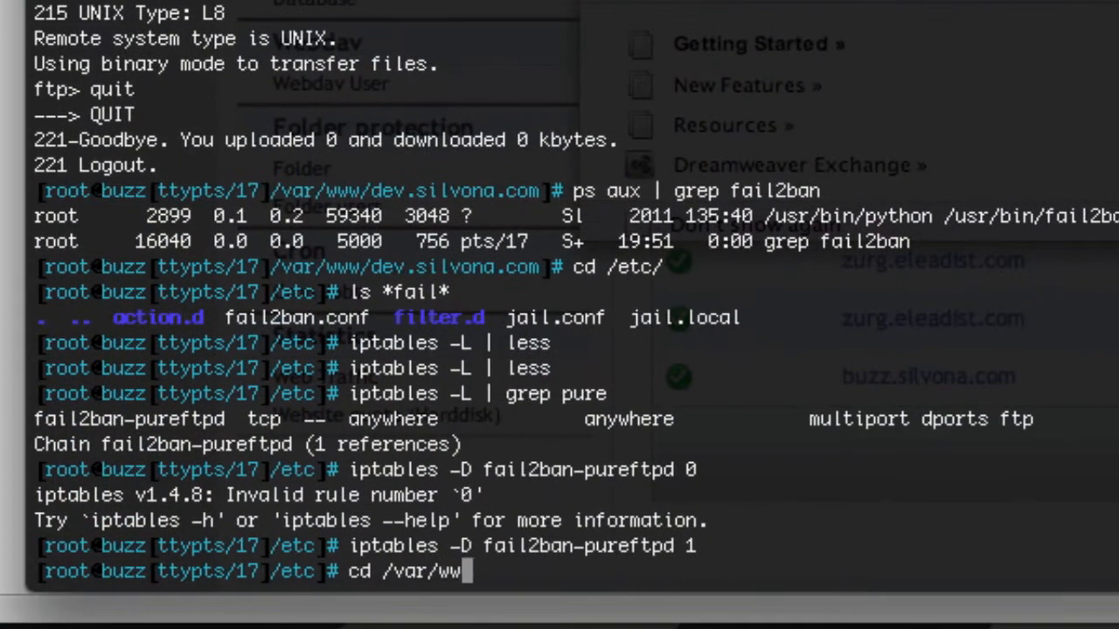
pyautogui.write('w/phpro')
pyautogui.press('Tab')
pyautogui.press('BackSpace')
pyautogui.press('BackSpace')
pyautogui.press('BackSpace')
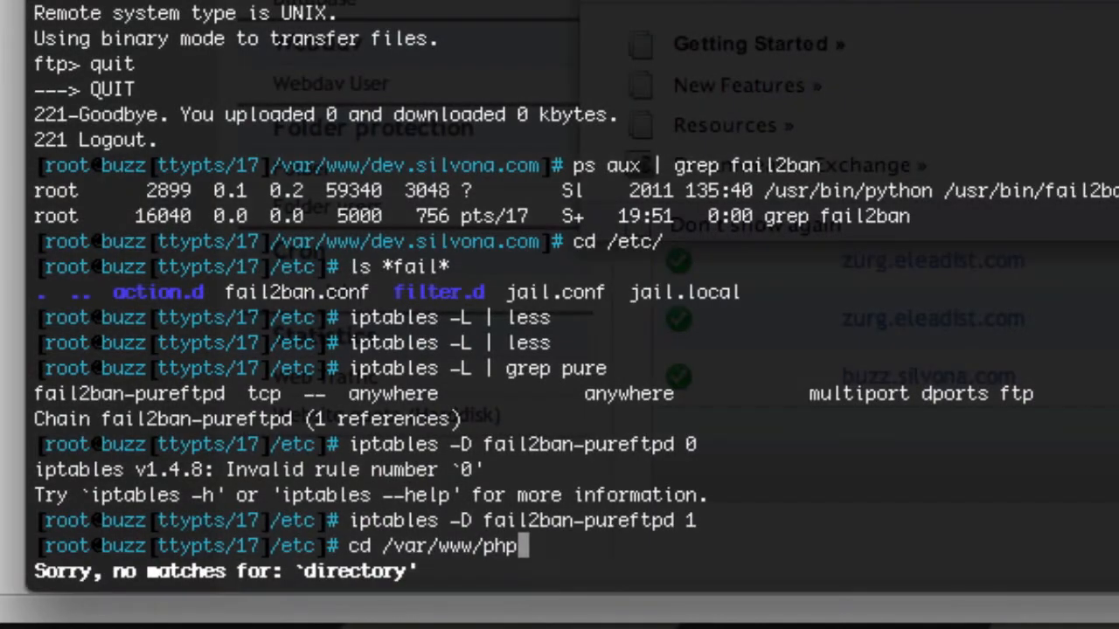
pyautogui.write('ppro')
pyautogui.press('Tab')
pyautogui.press('Return')
pyautogui.write('ls')
pyautogui.press('Return')
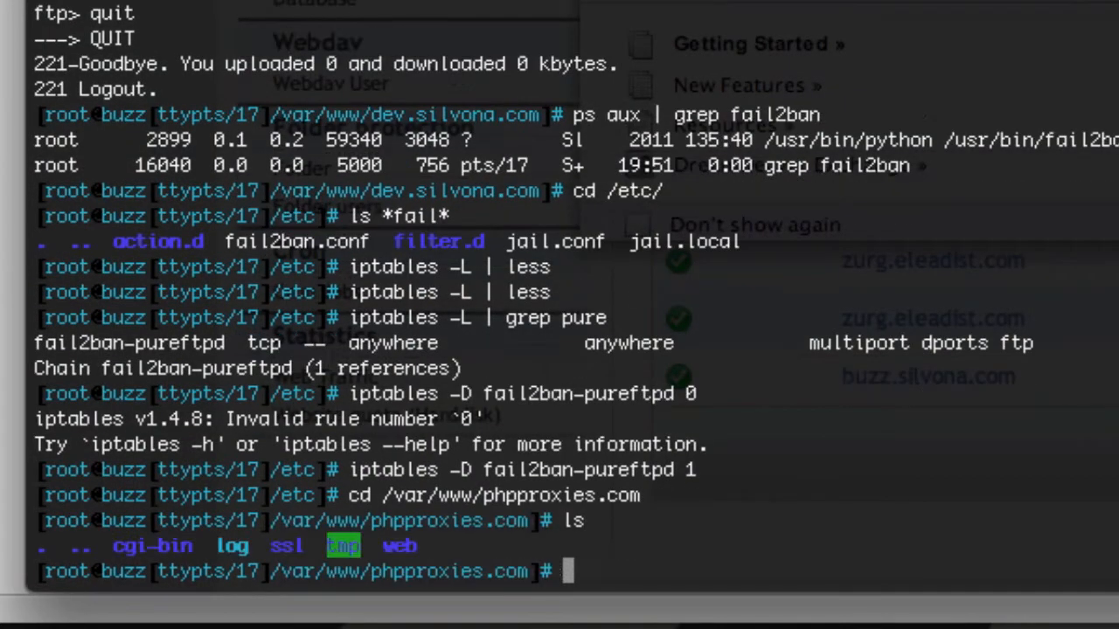
pyautogui.write('cd web')
pyautogui.press('Return')
pyautogui.write('ls')
pyautogui.press('Return')
pyautogui.write('vi ')
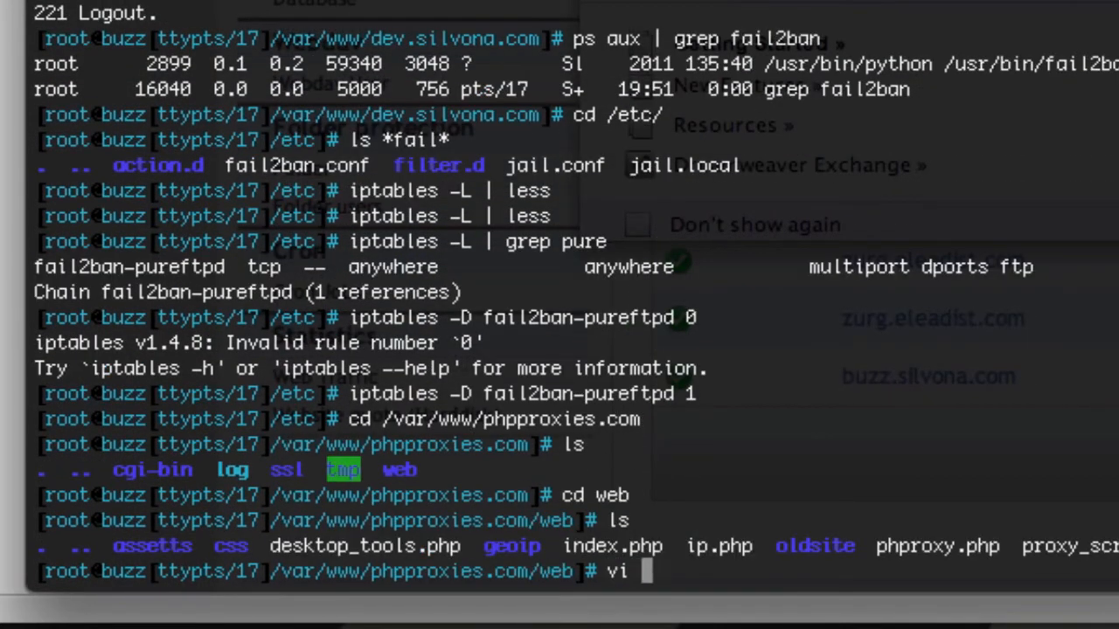
pyautogui.write('index.php')
pyautogui.press('Return')
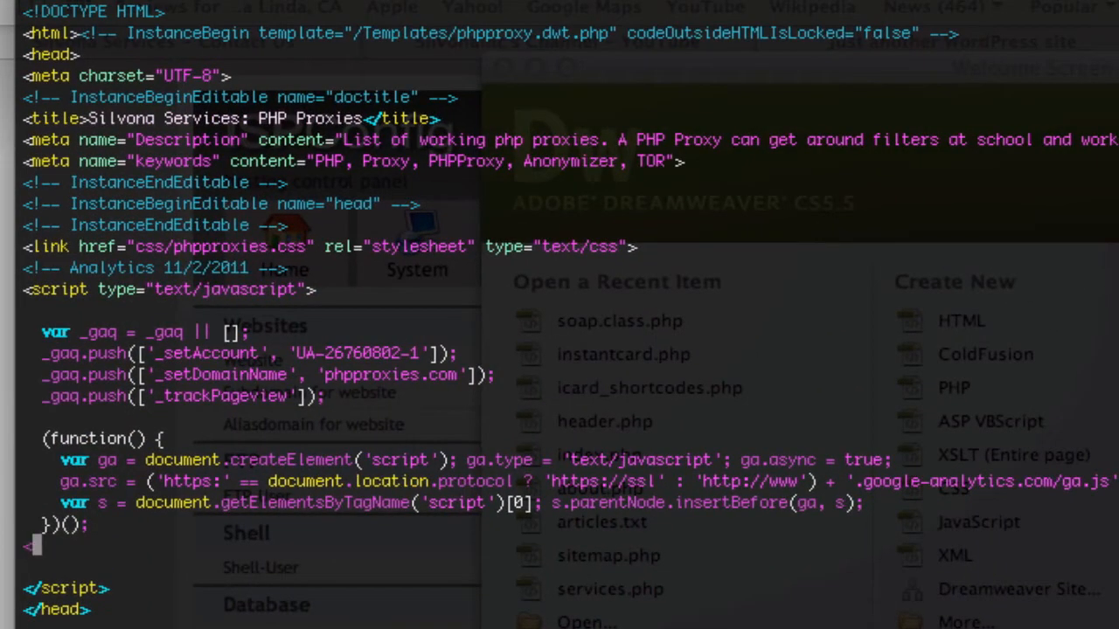
# Step: Append Proxies to the keywords meta tag of the remote index.php, save it, and return to Dreamweaver
pyautogui.press('u')
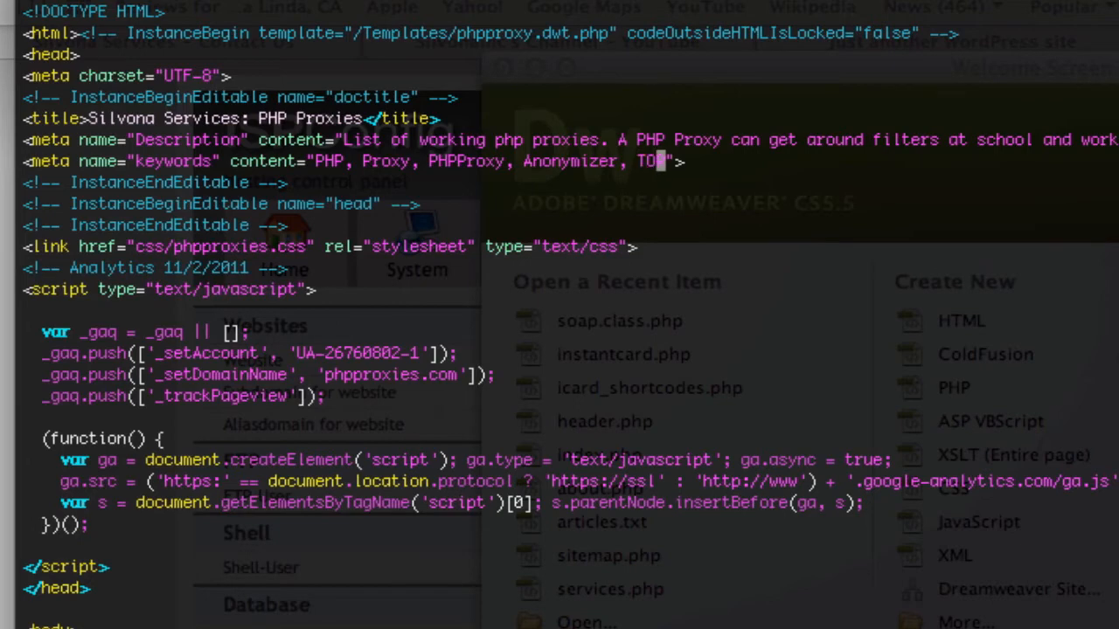
pyautogui.write('Proxies')
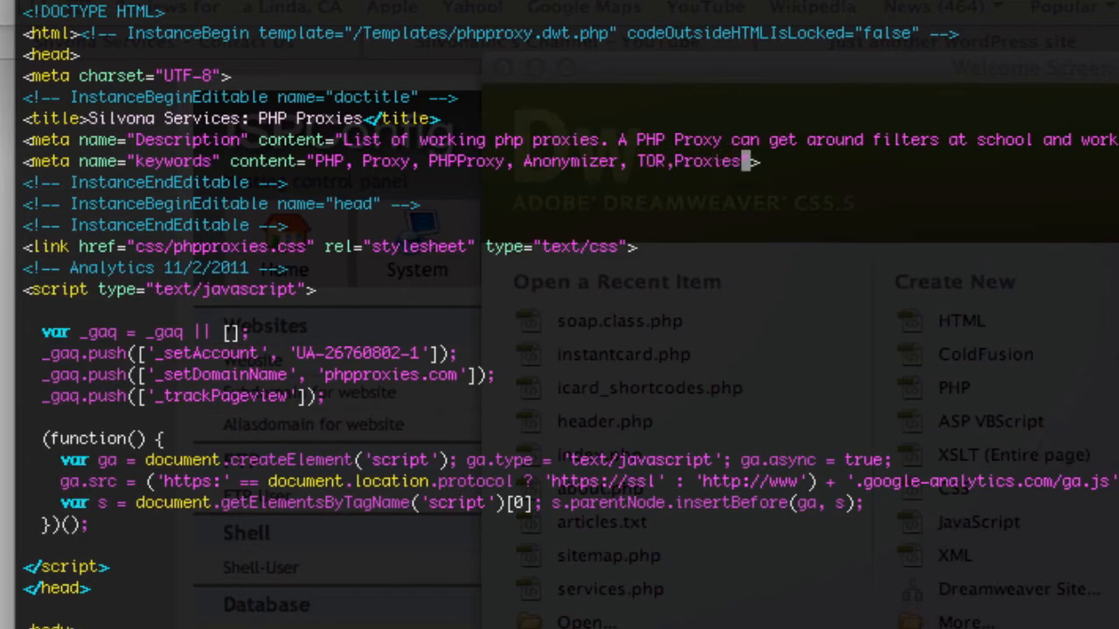
pyautogui.press('Escape')
pyautogui.write(':wq')
pyautogui.press('Return')
pyautogui.press('super+Tab')
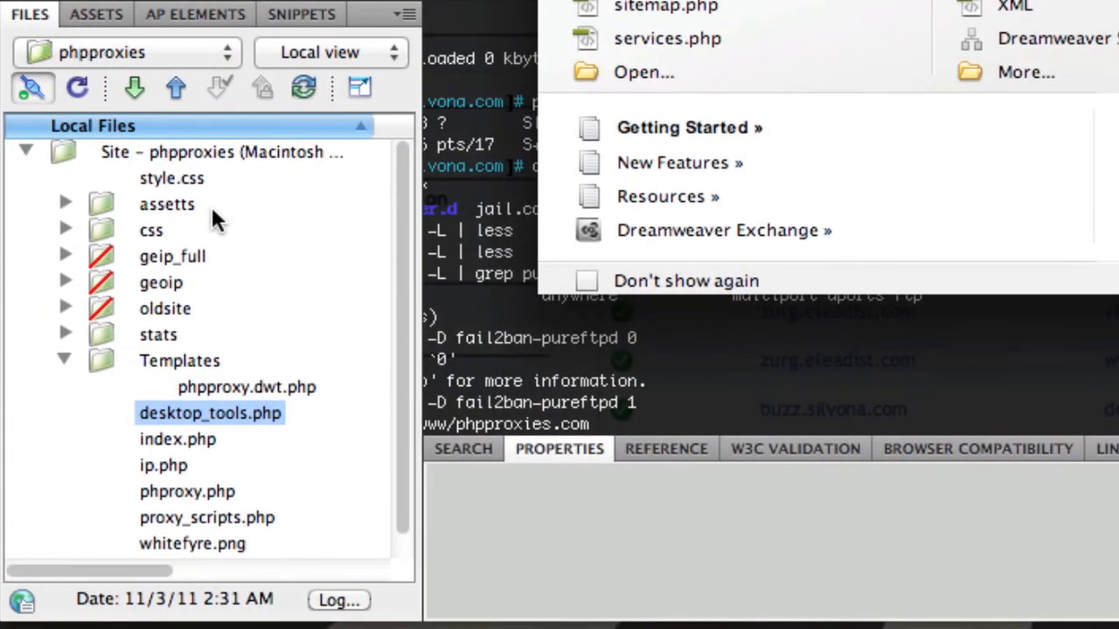
# Step: Cloak the stats folder in the phpproxies local files
pyautogui.scroll(-1, 212, 212)
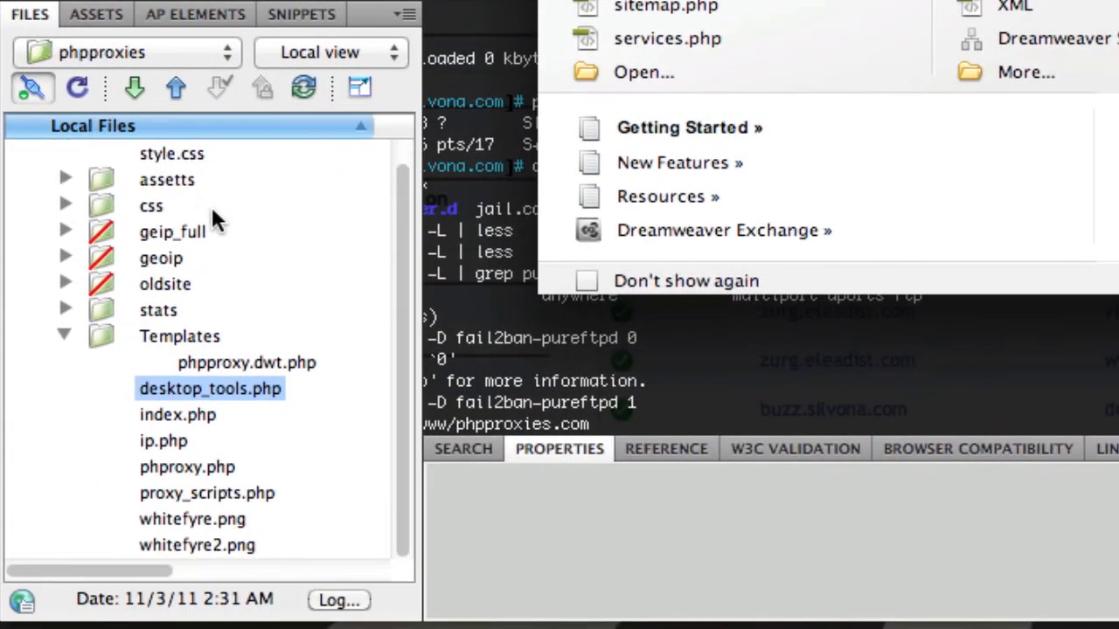
pyautogui.scroll(1, 217, 221)
pyautogui.click(159, 336)
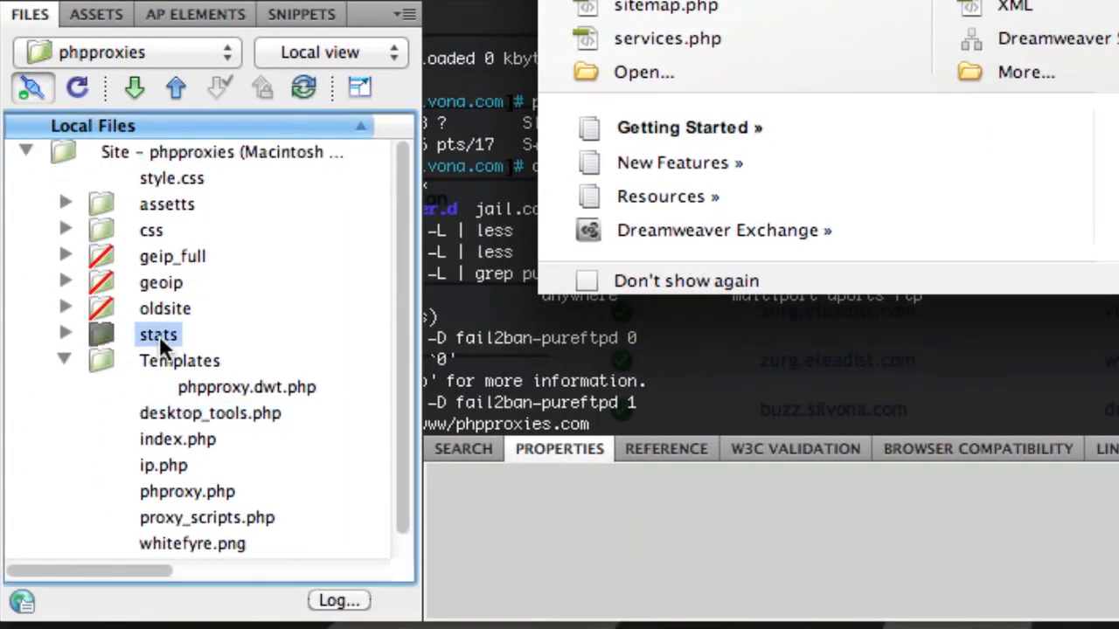
pyautogui.rightClick(159, 336)
pyautogui.scroll(-5, 253, 486)
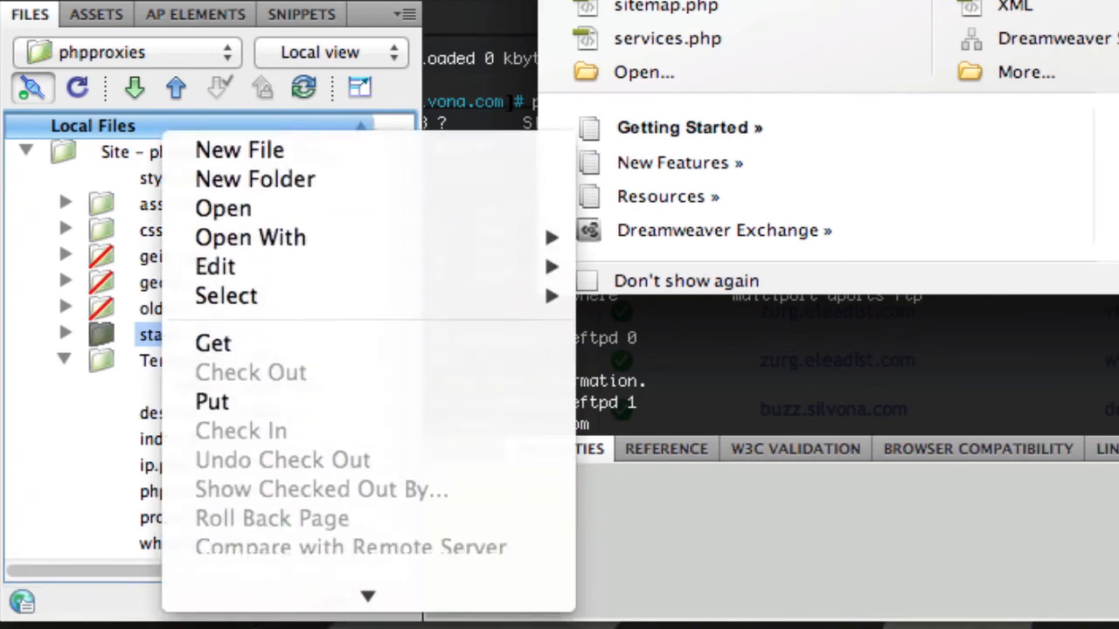
pyautogui.scroll(-3, 368, 350)
pyautogui.moveTo(441, 316)
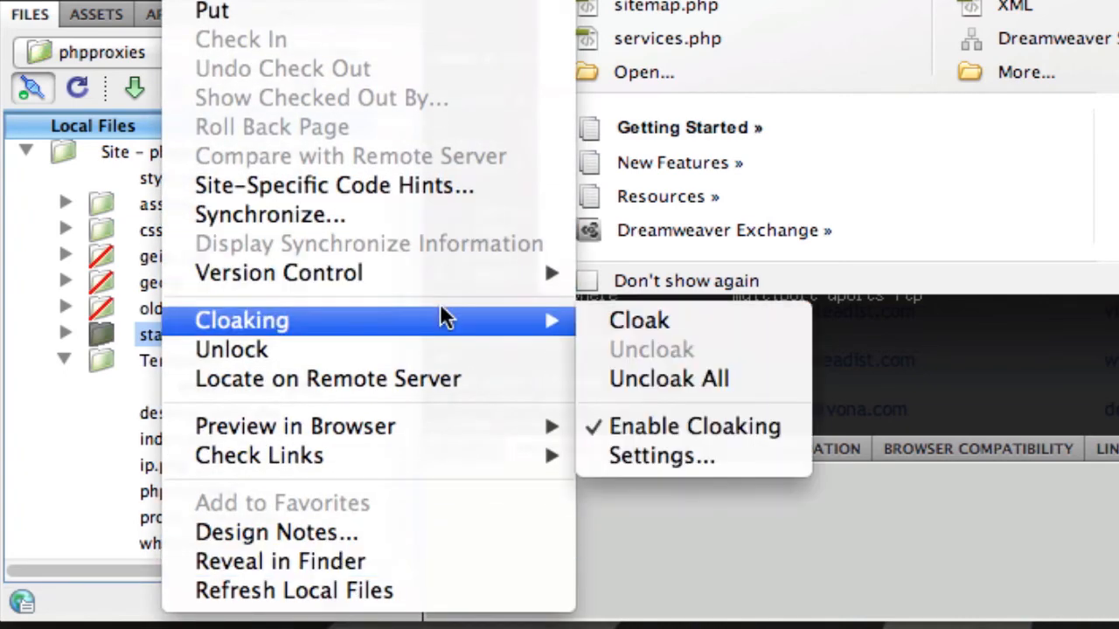
pyautogui.click(602, 320)
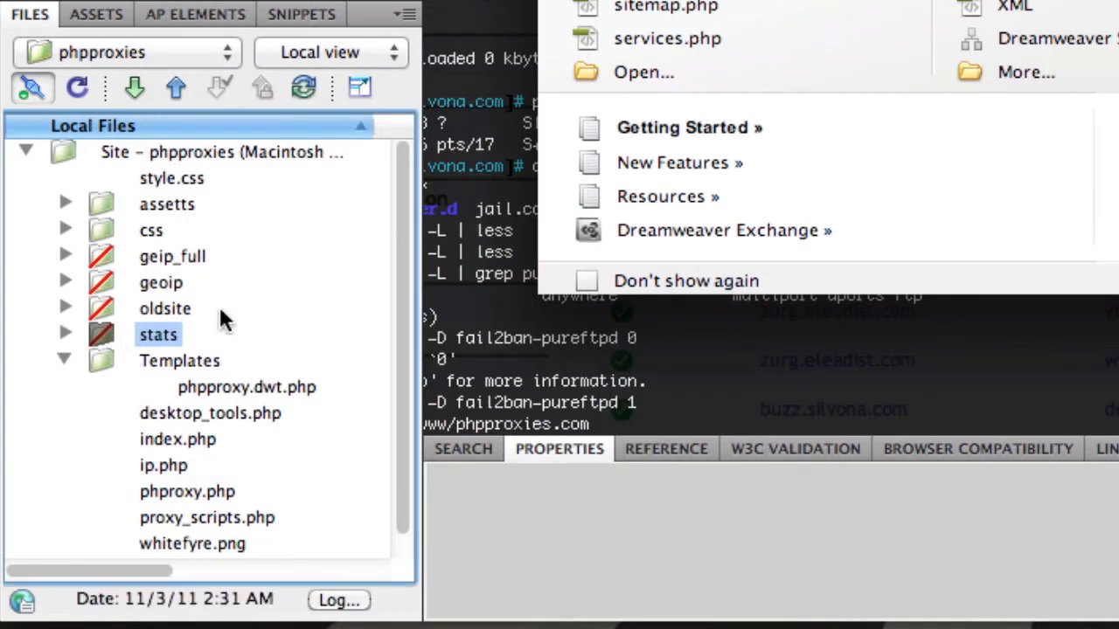
# Step: Preview synchronizing the entire phpproxies site, getting newer files from remote
pyautogui.click(303, 86)
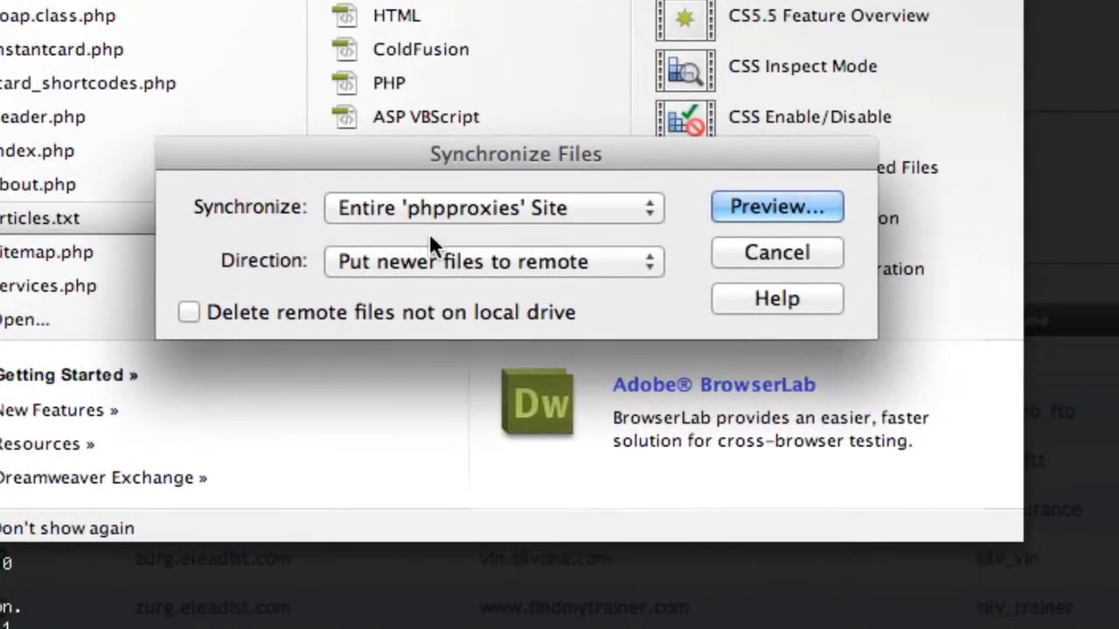
pyautogui.click(429, 254)
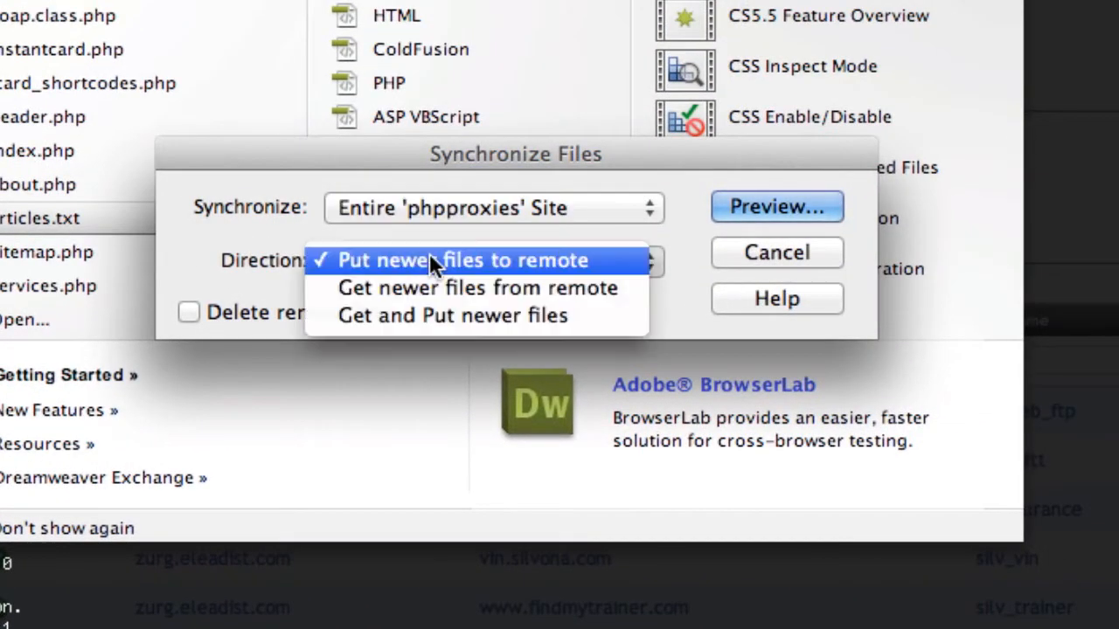
pyautogui.click(429, 284)
pyautogui.click(775, 198)
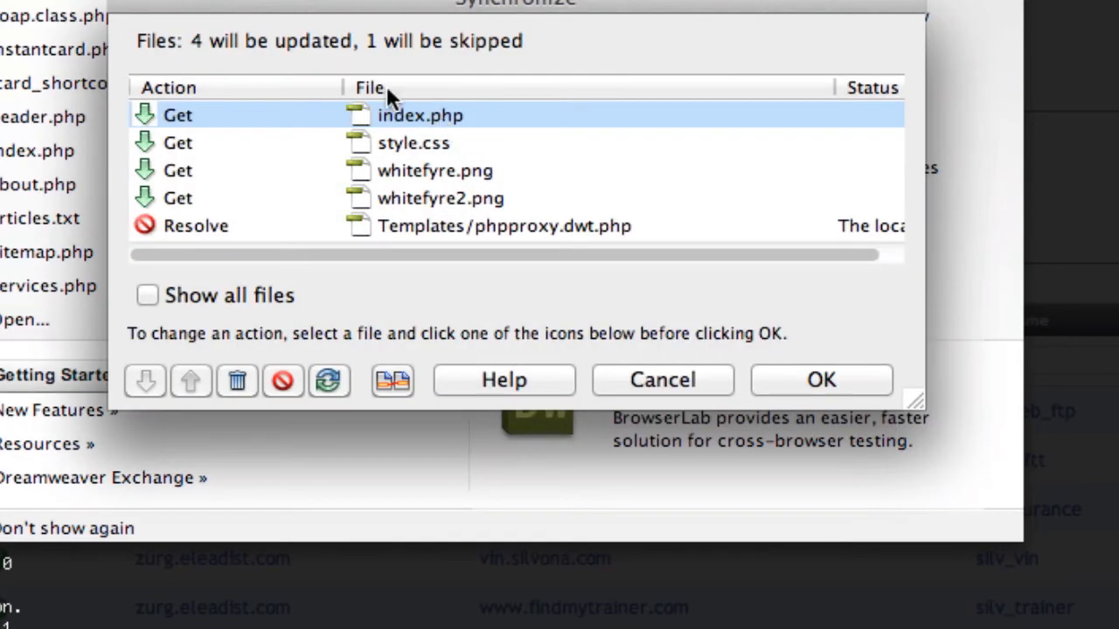
# Step: Compare index.php with its remote version, then cancel the synchronization
pyautogui.click(390, 381)
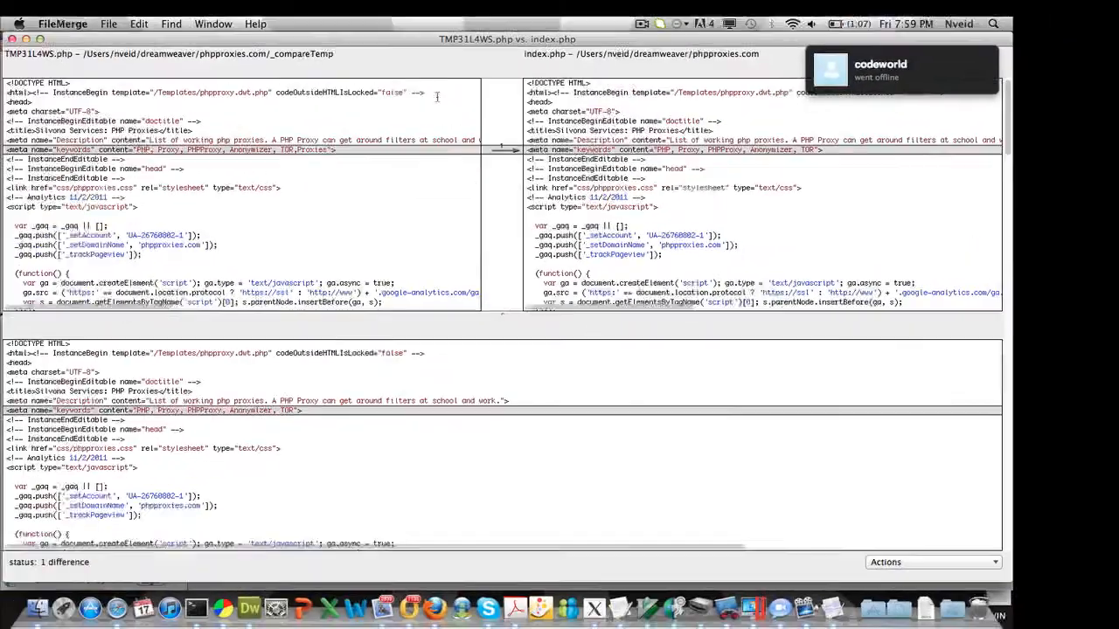
pyautogui.scroll(-5, 394, 190)
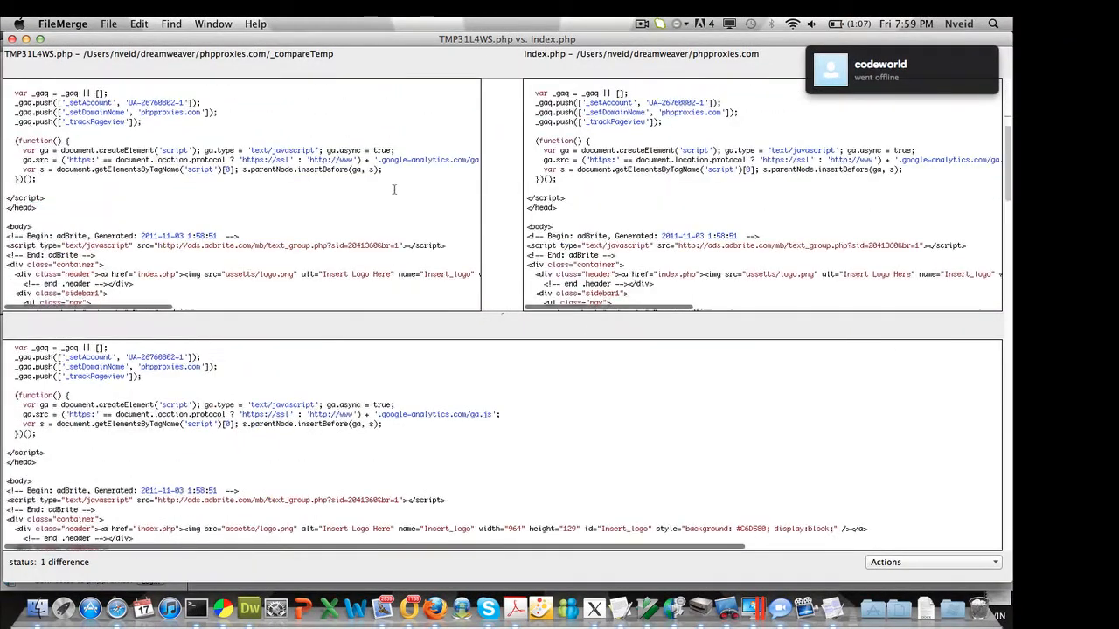
pyautogui.scroll(5, 394, 190)
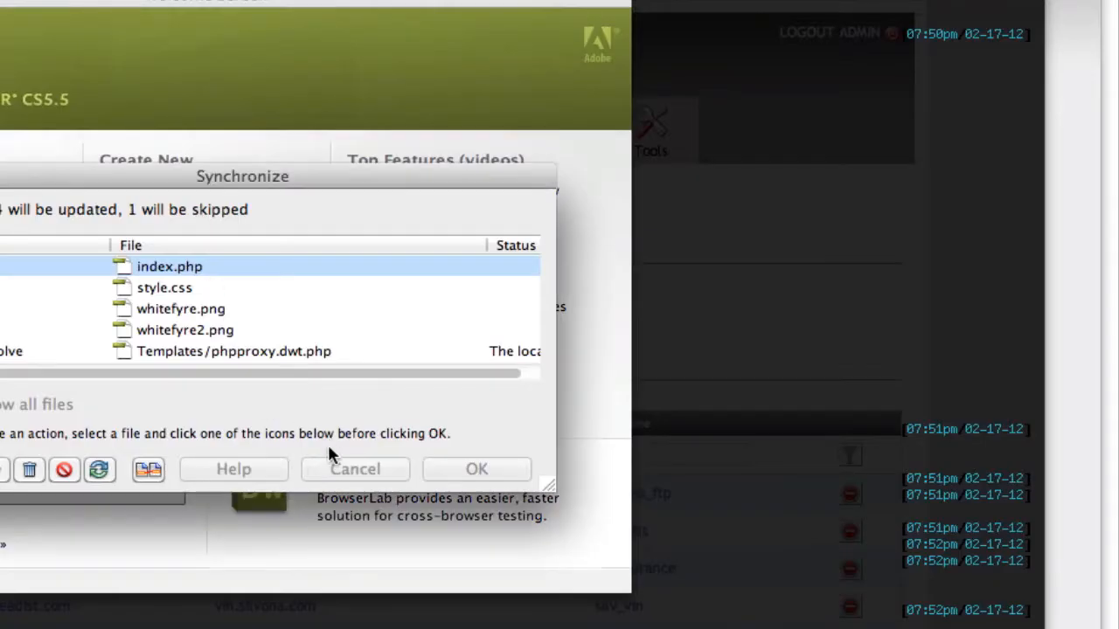
pyautogui.click(332, 460)
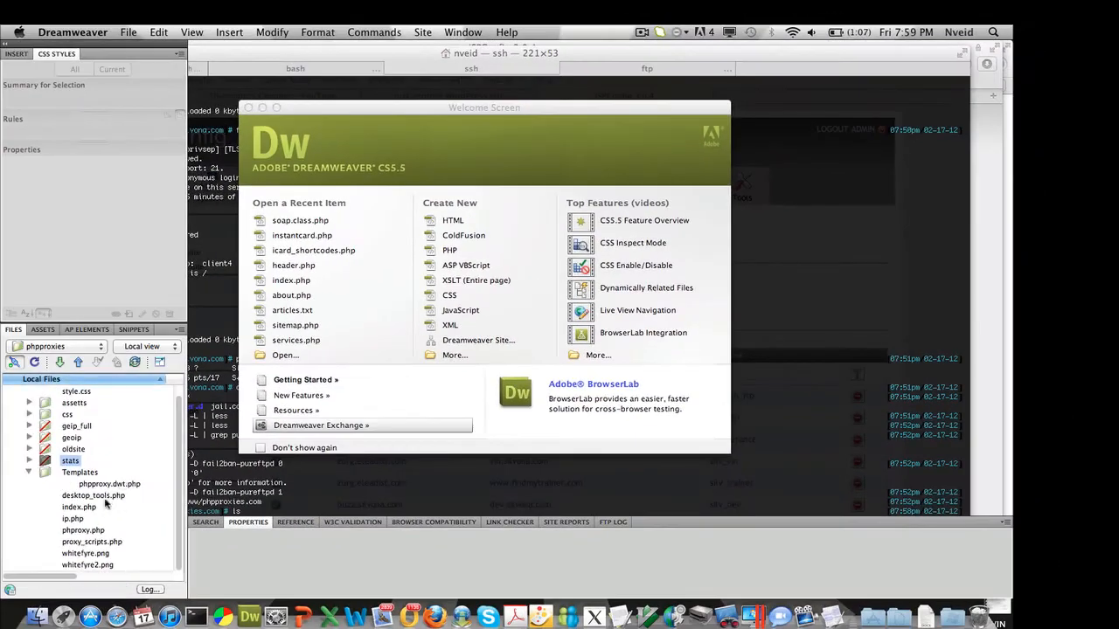
# Step: Add a reply-to meta tag below the keywords meta tag in index.php, entering an e-mail address as its content
pyautogui.click(79, 508)
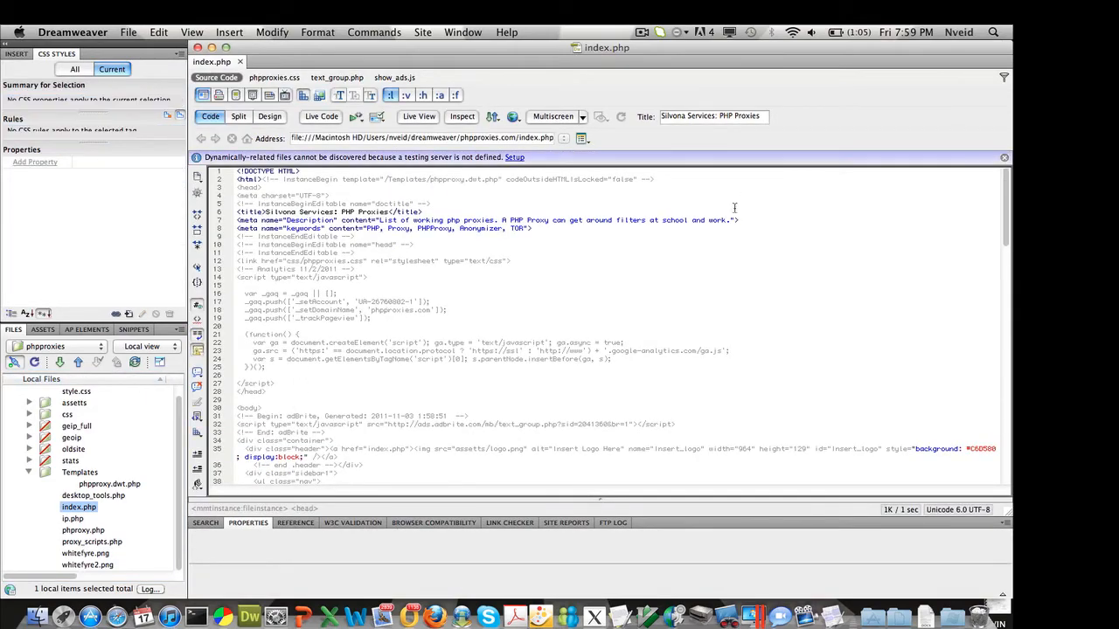
pyautogui.click(546, 231)
pyautogui.press('Return')
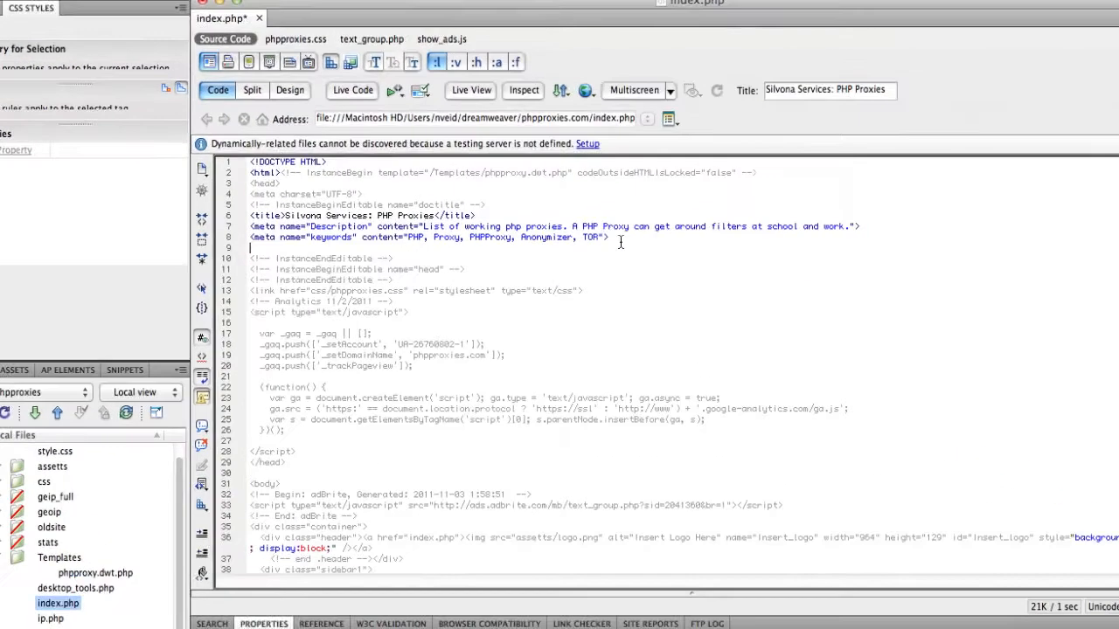
pyautogui.write('<')
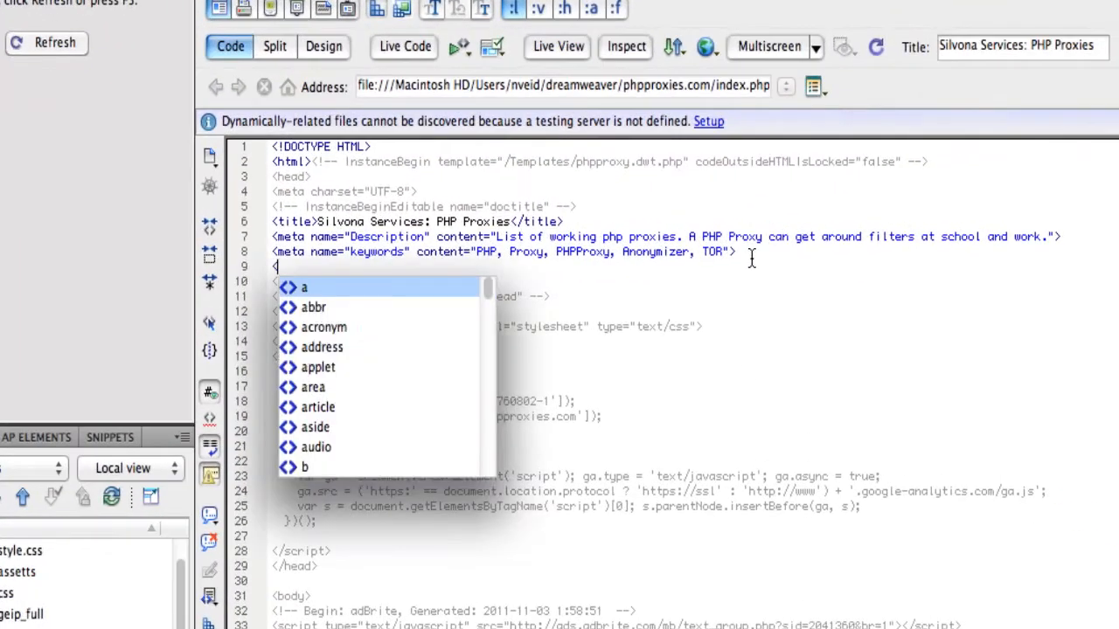
pyautogui.write('meta name="')
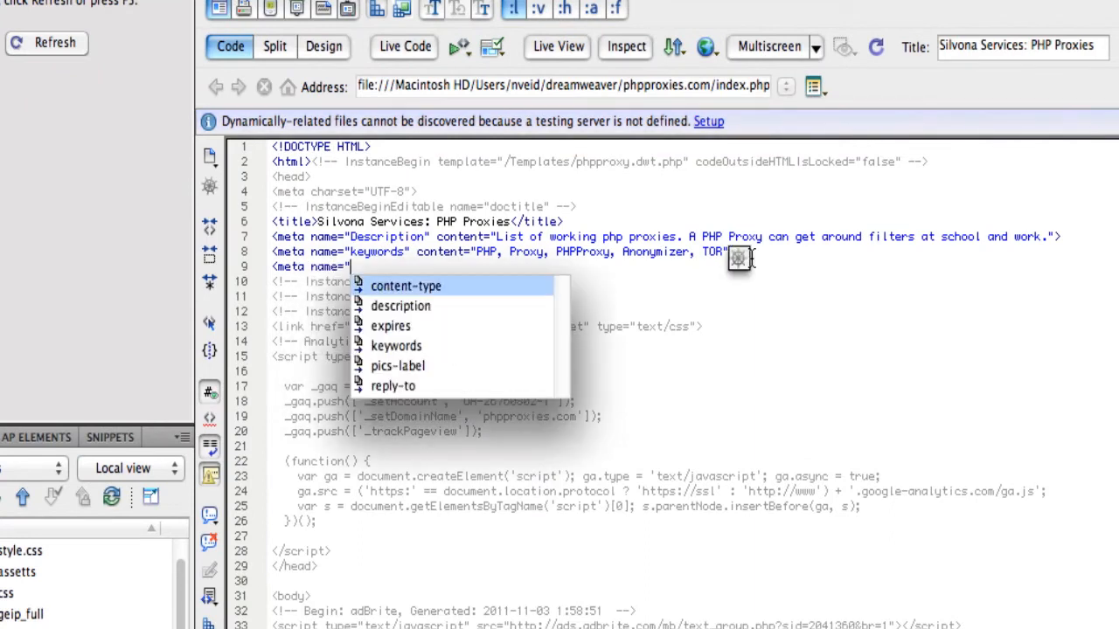
pyautogui.press('Down')
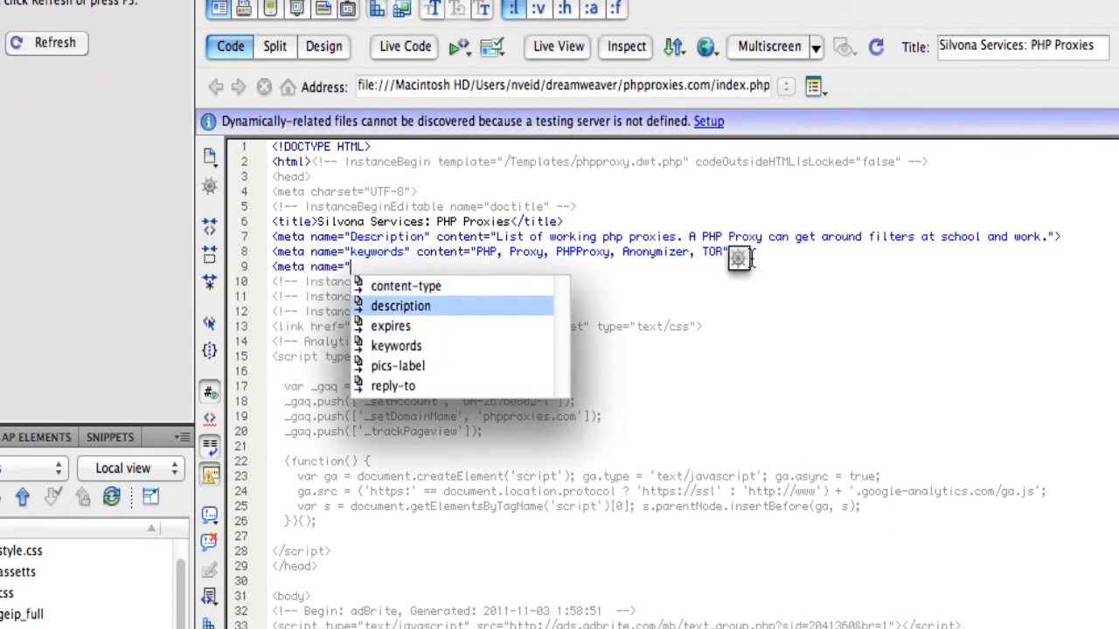
pyautogui.press('Up')
pyautogui.write('r')
pyautogui.press('Return')
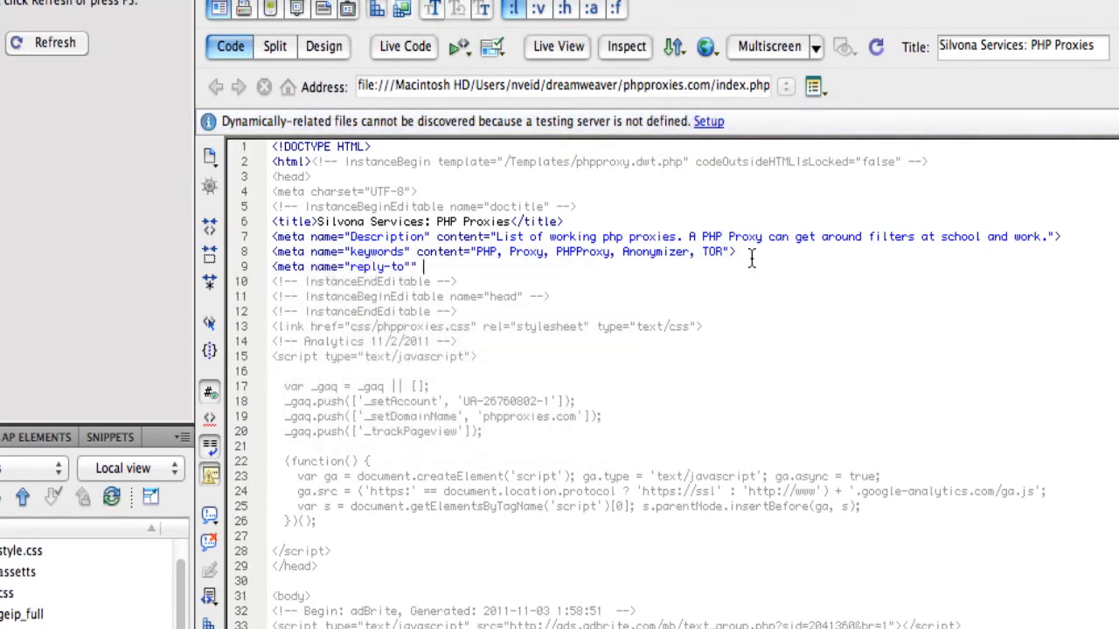
pyautogui.write('content="someo')
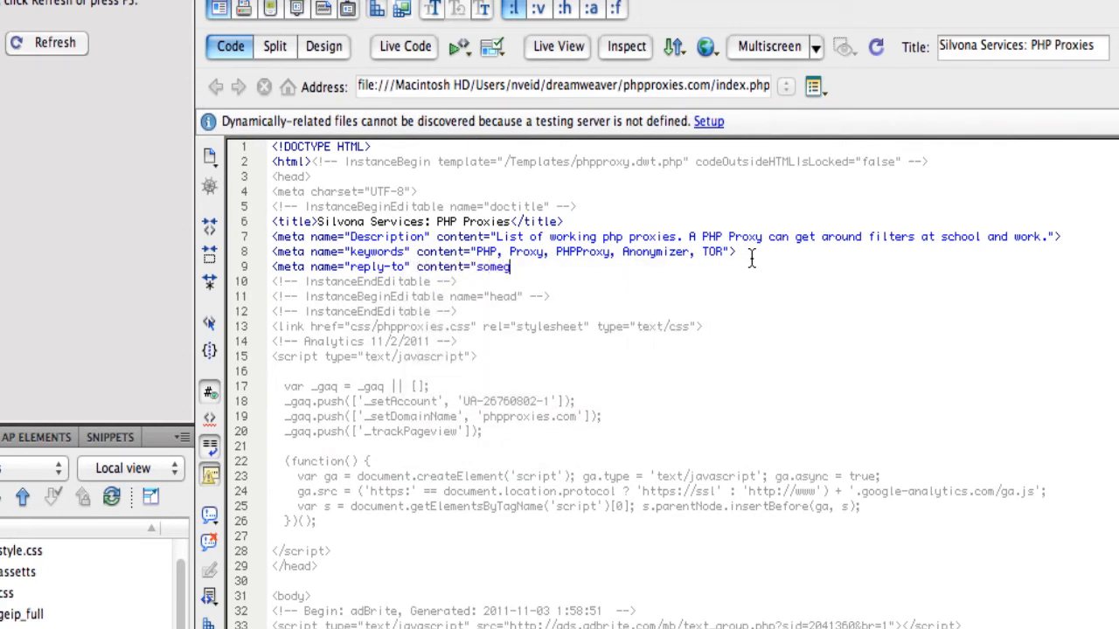
pyautogui.write('someguy@somewhere.')
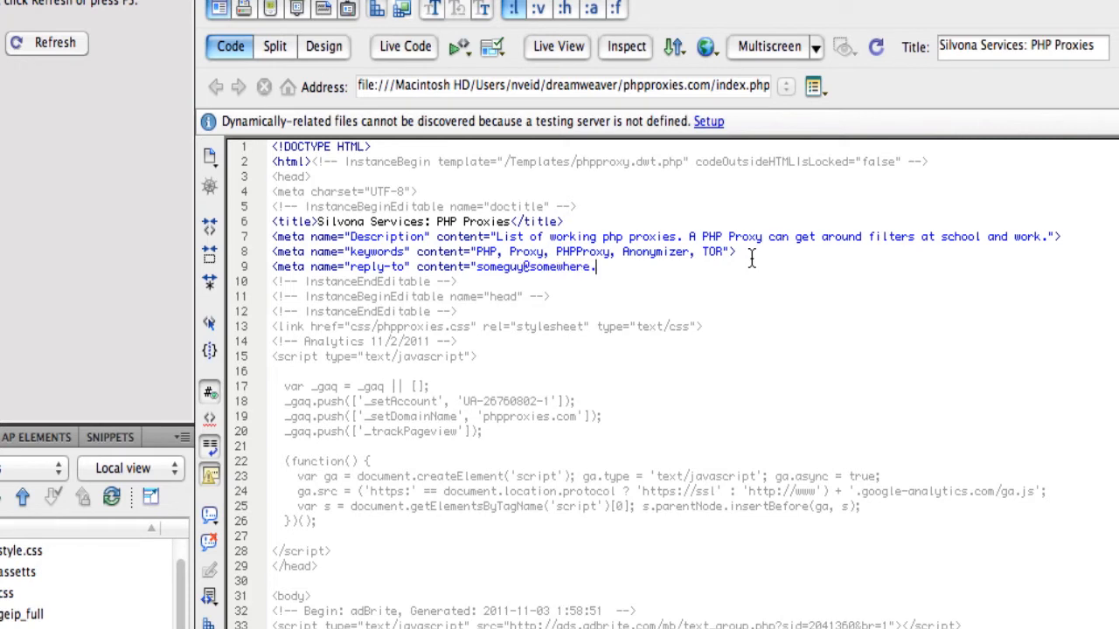
pyautogui.hotkey('alt', 'shift', 'Left')
pyautogui.hotkey('alt', 'shift', 'Left')
pyautogui.write('services')
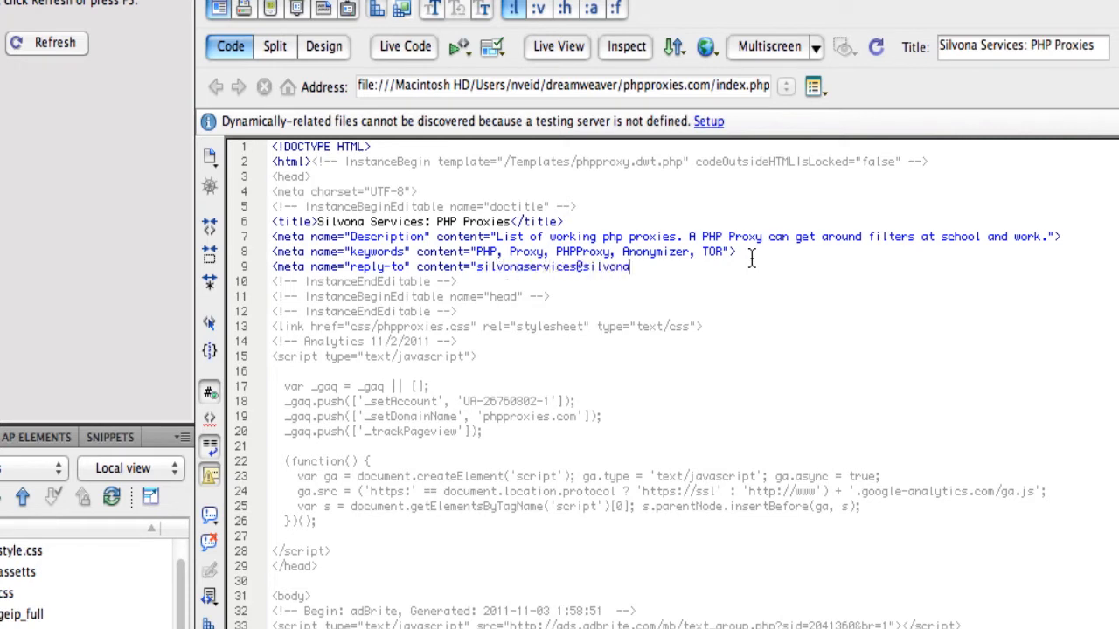
pyautogui.hotkey('alt', 'shift', 'Left')
pyautogui.hotkey('alt', 'shift', 'Left')
pyautogui.hotkey('alt', 'shift', 'Left')
pyautogui.write('gm')
pyautogui.press('F5')
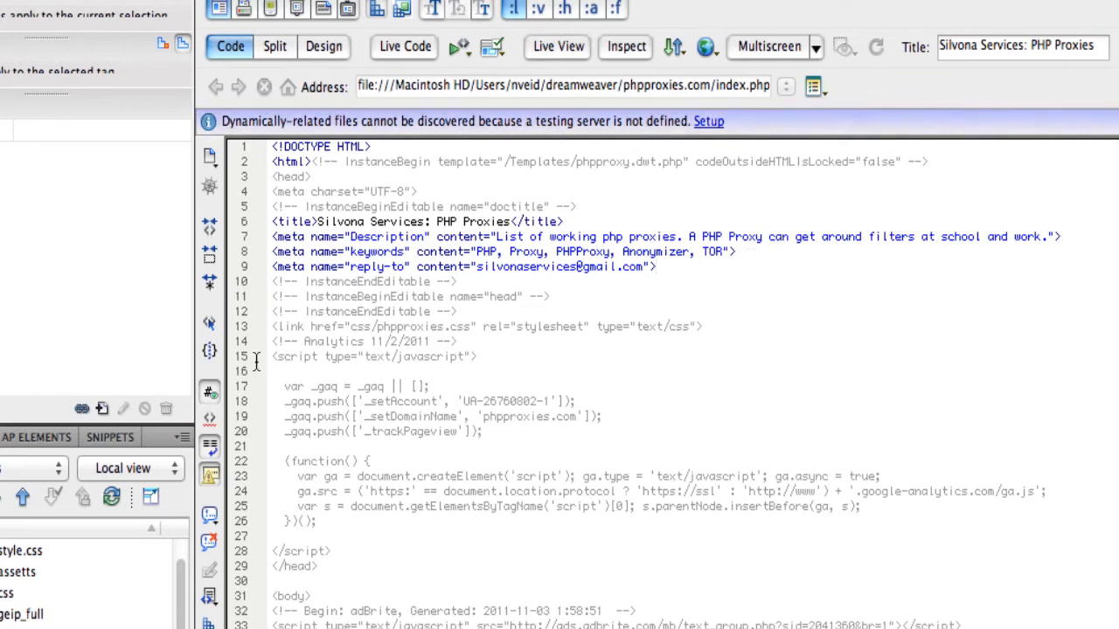
pyautogui.click(112, 500)
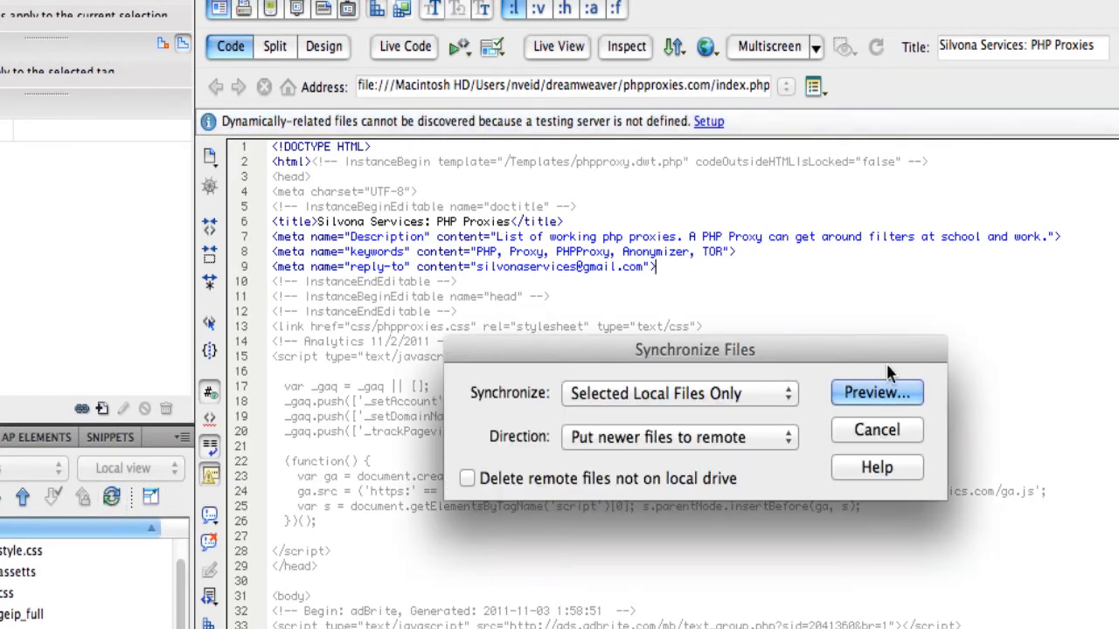
pyautogui.click(874, 426)
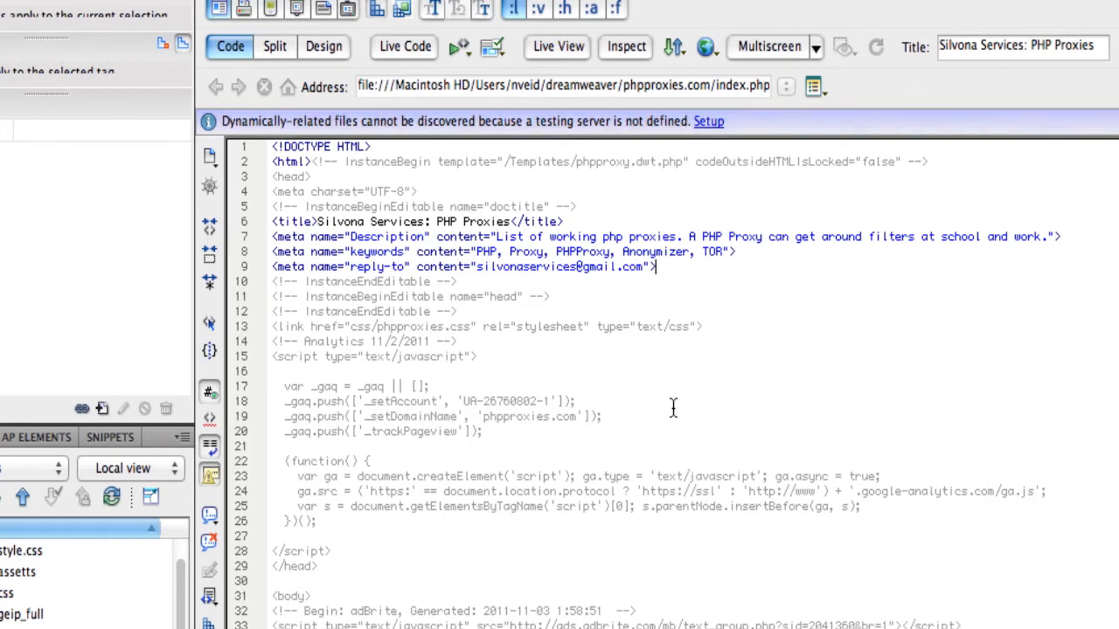
# Step: Try to put index.php to the remote server without dependent files, comparing it and declining to overwrite
pyautogui.press('super+shift+u')
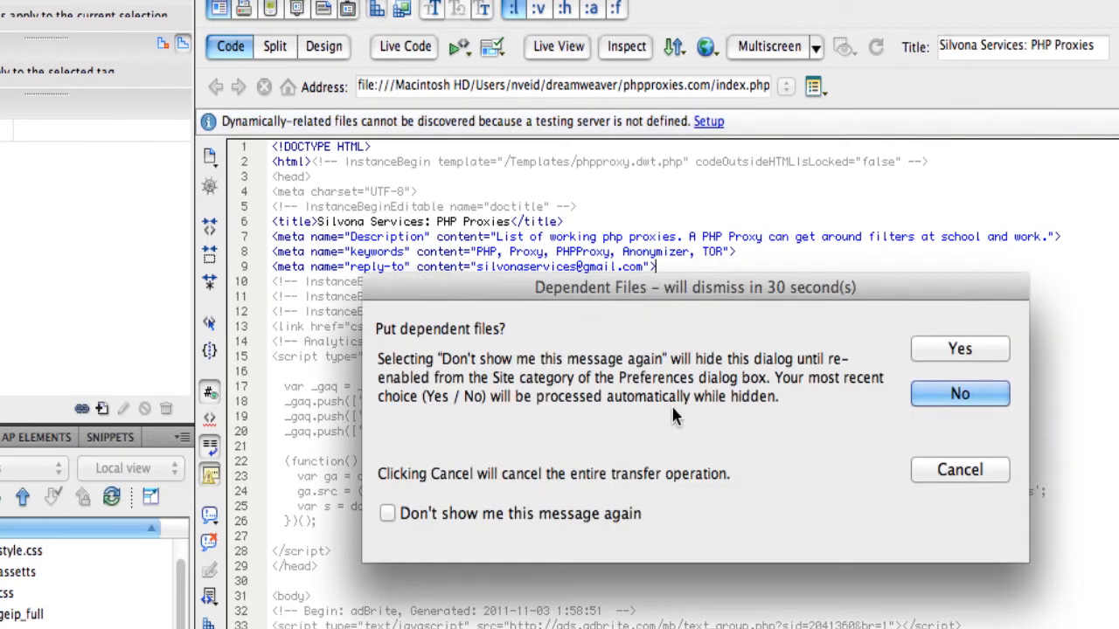
pyautogui.click(923, 391)
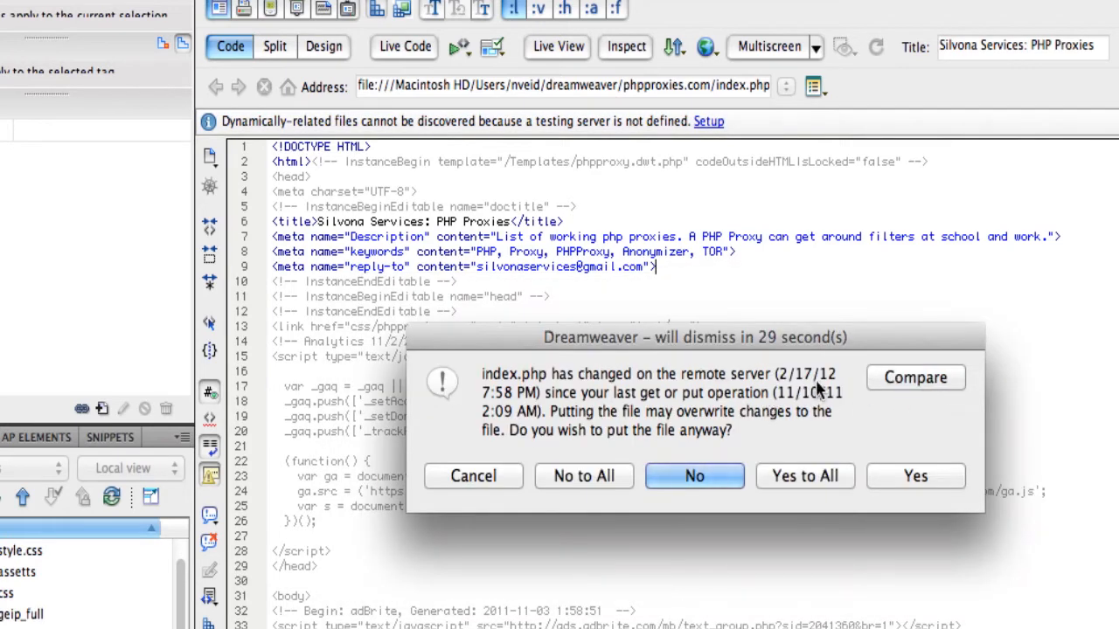
pyautogui.click(931, 378)
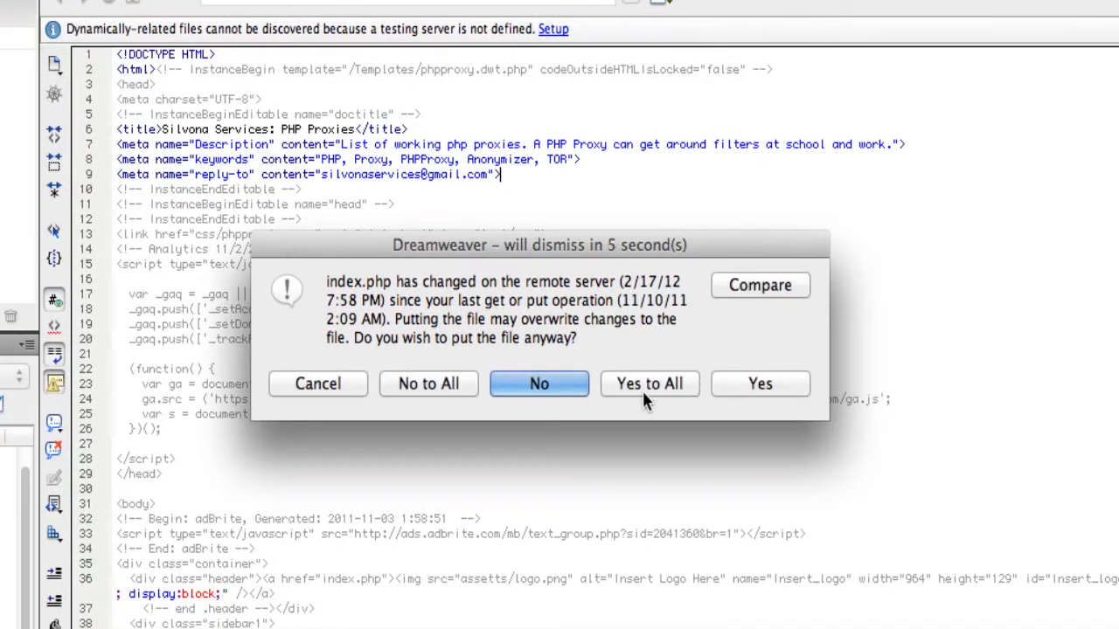
pyautogui.click(545, 385)
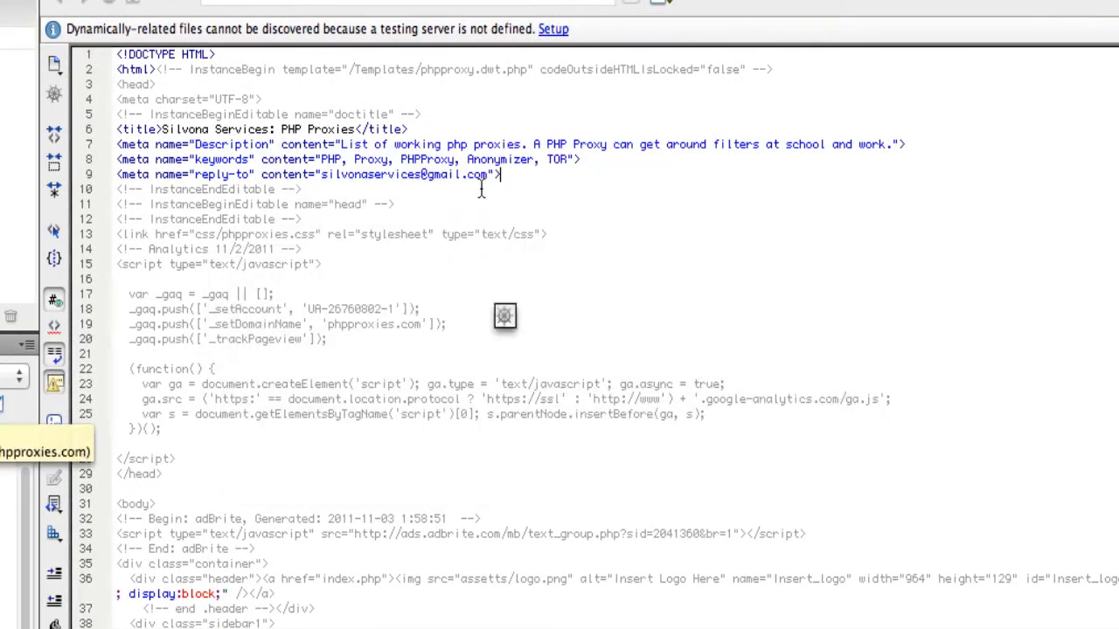
# Step: Undo the reply-to meta tag addition in index.php
pyautogui.press('super+z')
pyautogui.press('super+z')
pyautogui.press('super+z')
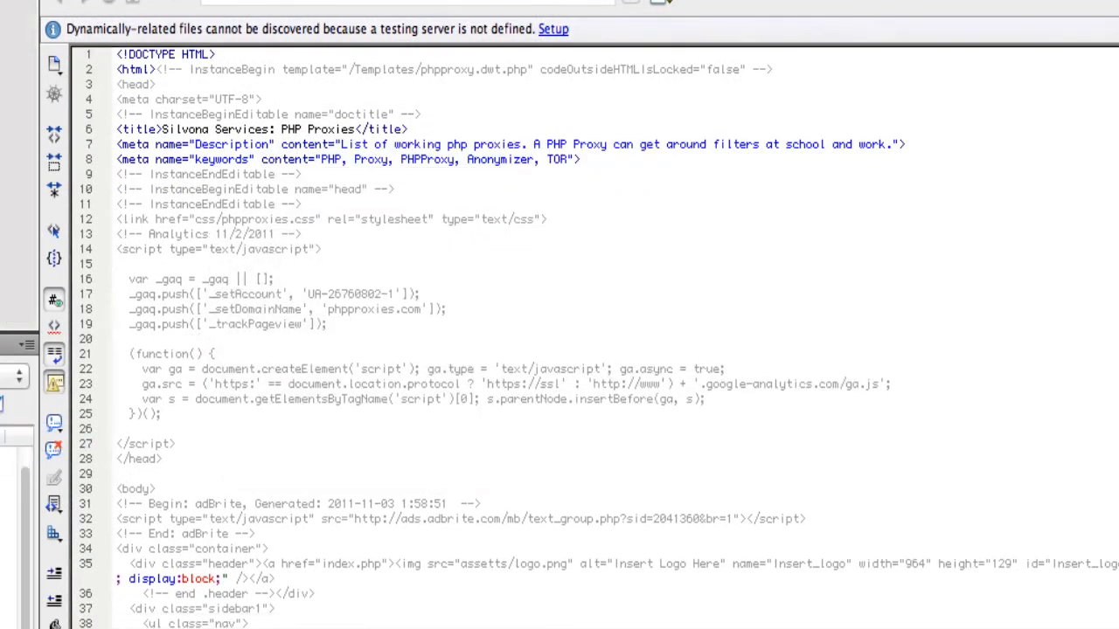
# Step: Review the File Compare preferences for the file comparison application, then cancel the dialog
pyautogui.click(125, 47)
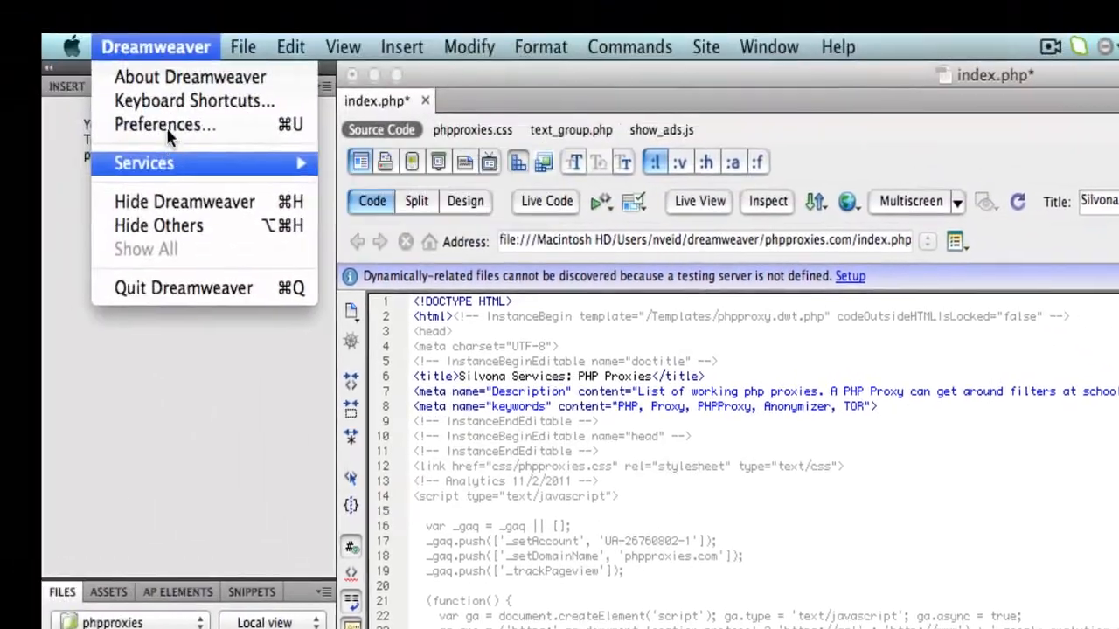
pyautogui.click(170, 131)
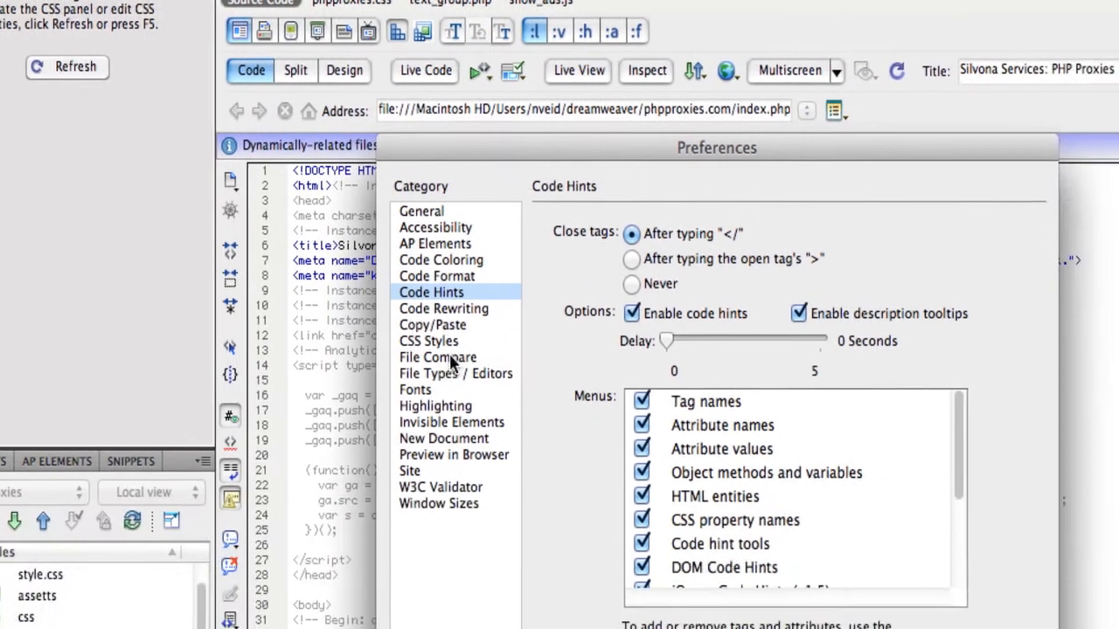
pyautogui.click(583, 500)
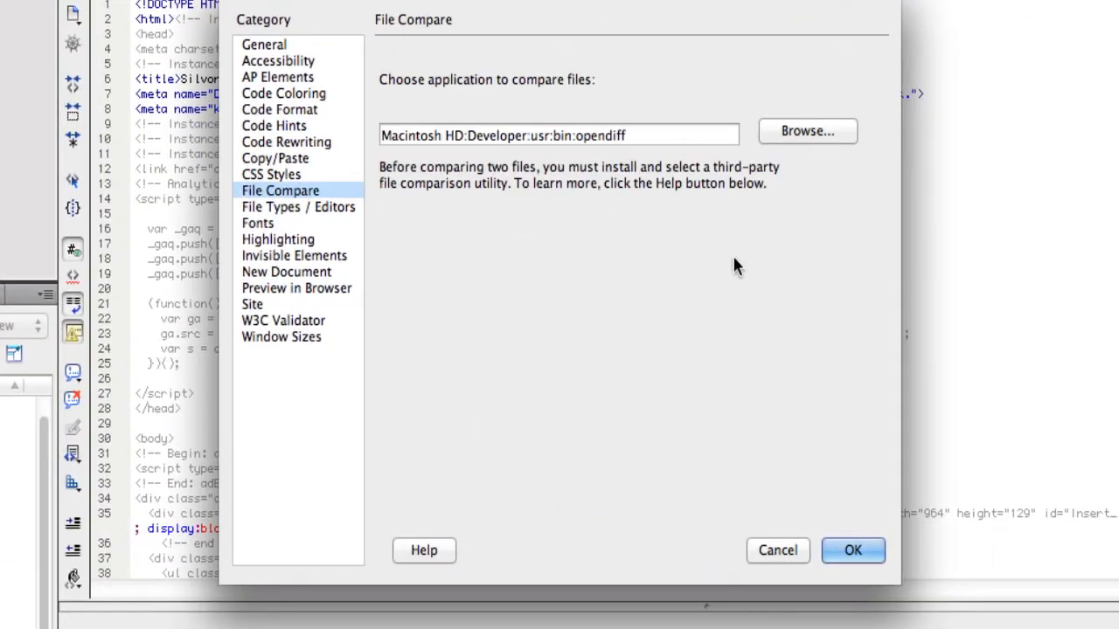
pyautogui.click(780, 550)
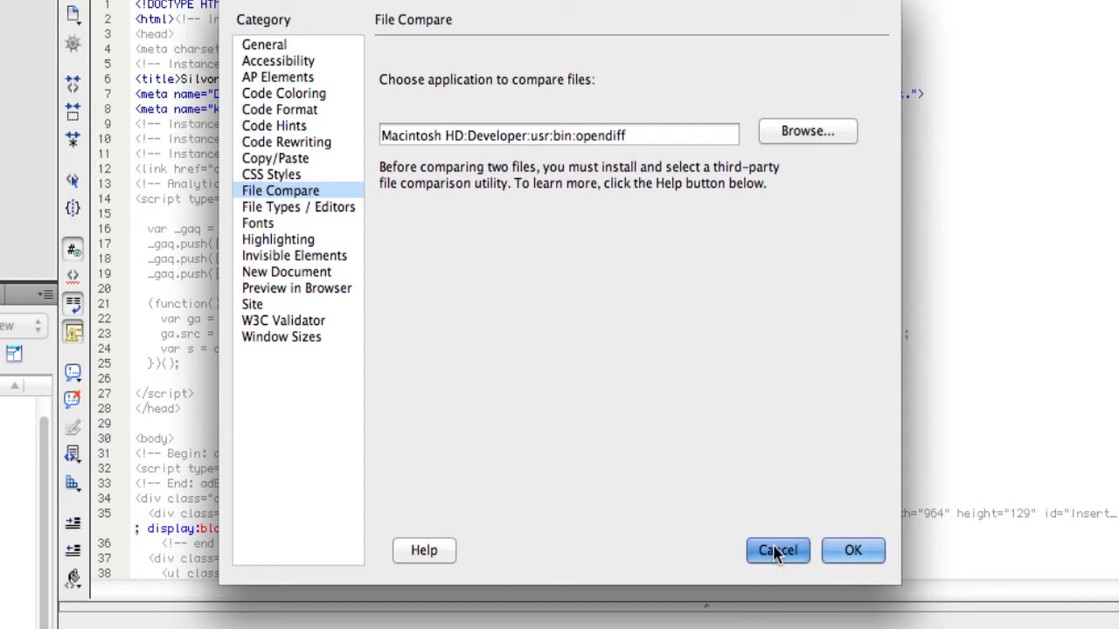
pyautogui.click(776, 551)
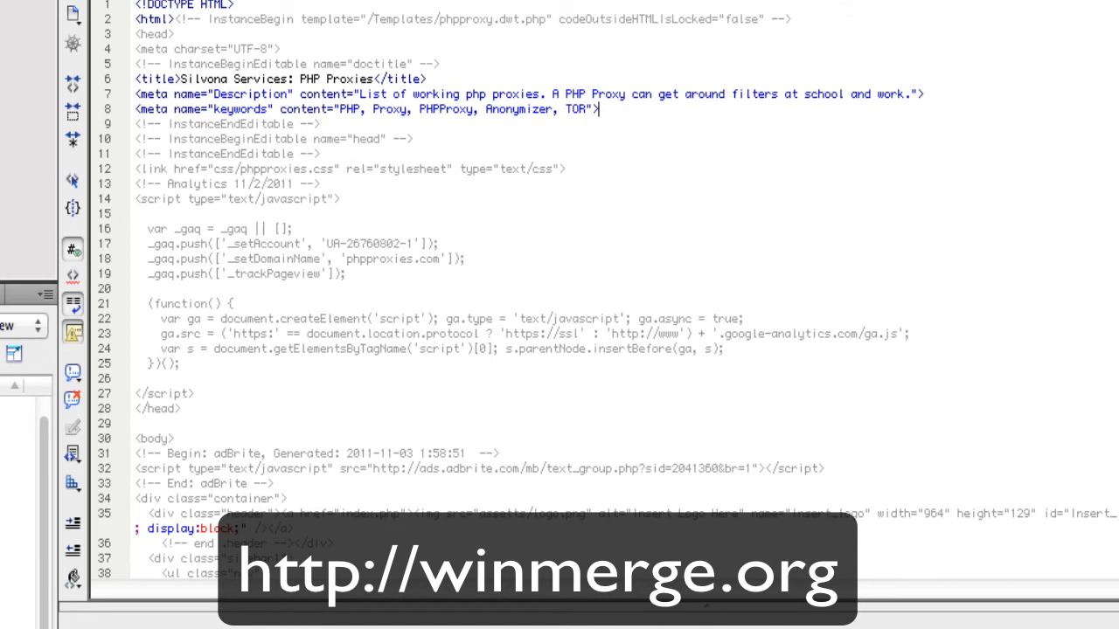
# Step: Preview synchronizing the entire phpproxies site with the direction set to get newer files from remote
pyautogui.click(490, 250)
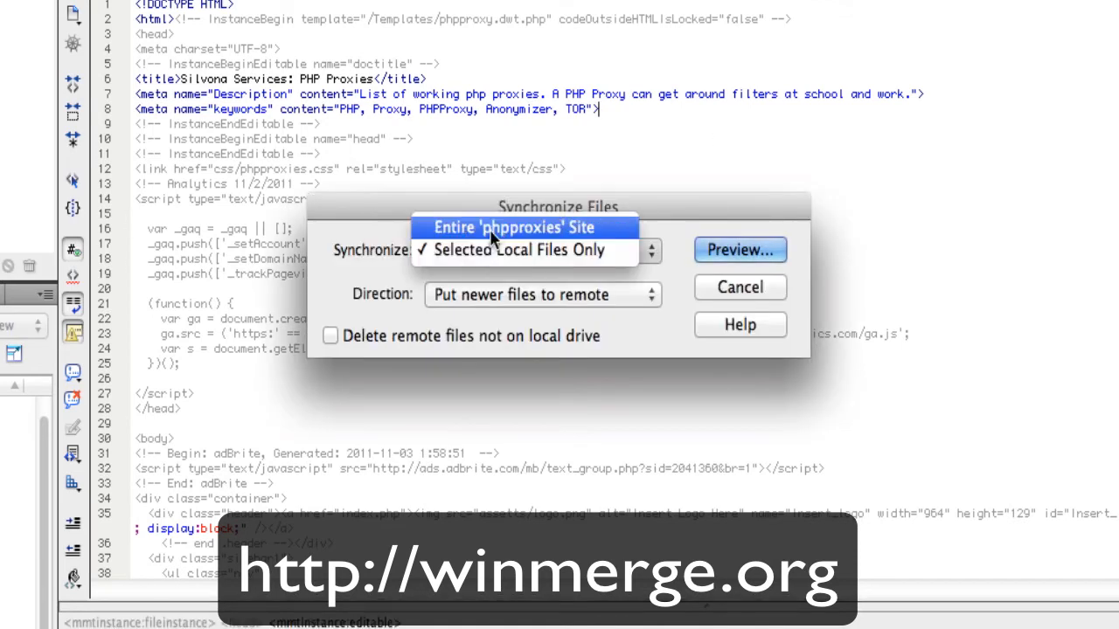
pyautogui.click(502, 229)
pyautogui.click(632, 294)
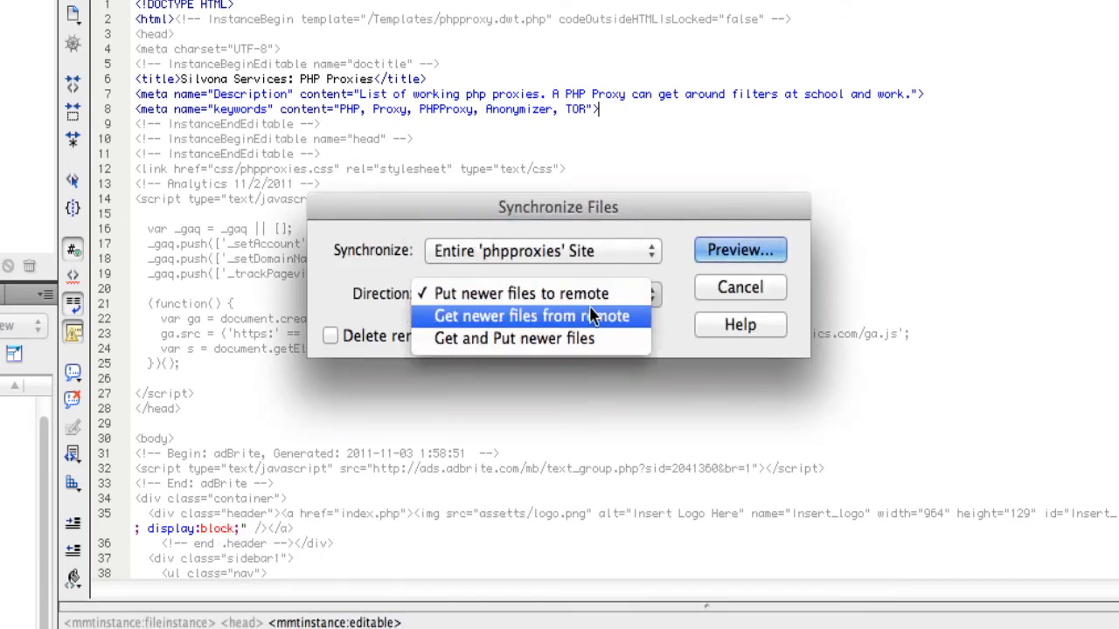
pyautogui.click(590, 315)
pyautogui.click(741, 248)
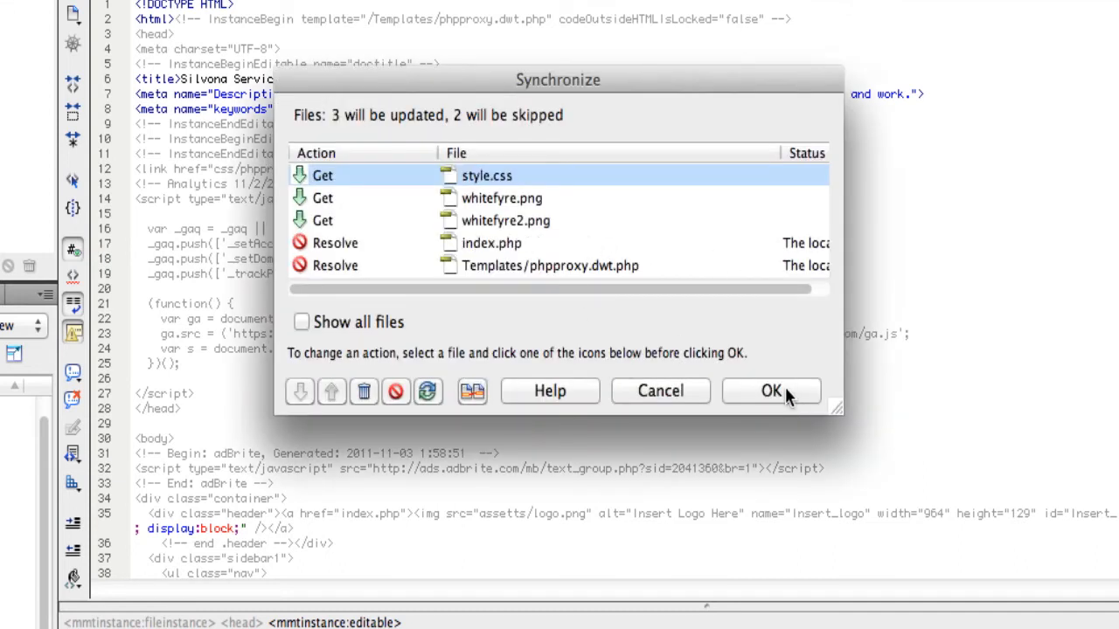
# Step: Change index.php's synchronize action to Get and run the synchronization, accepting the loss of local changes
pyautogui.click(585, 244)
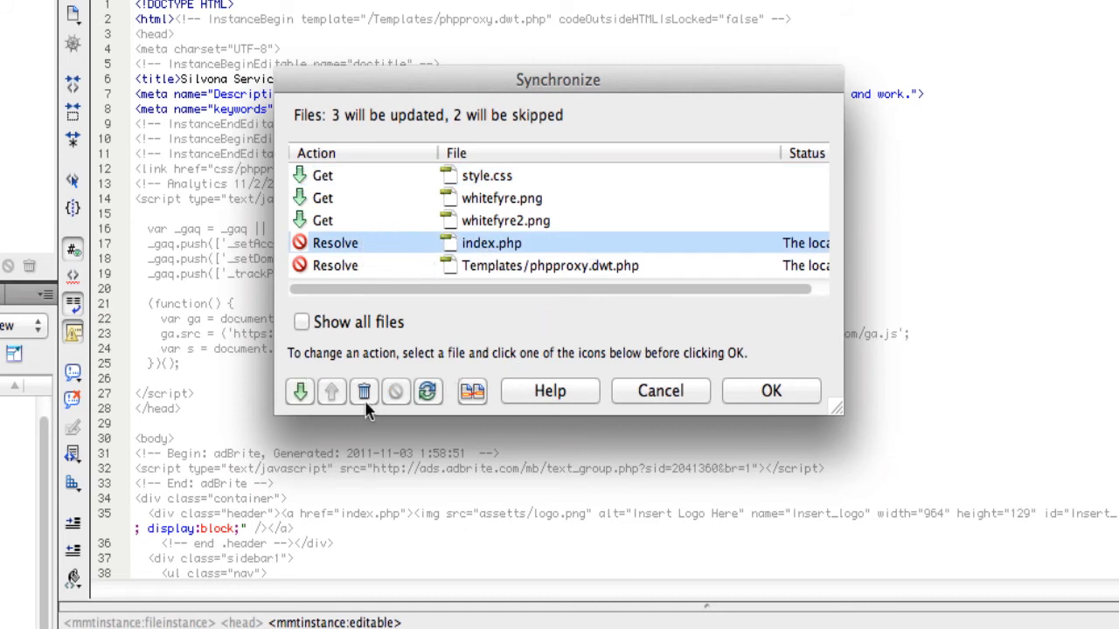
pyautogui.click(304, 391)
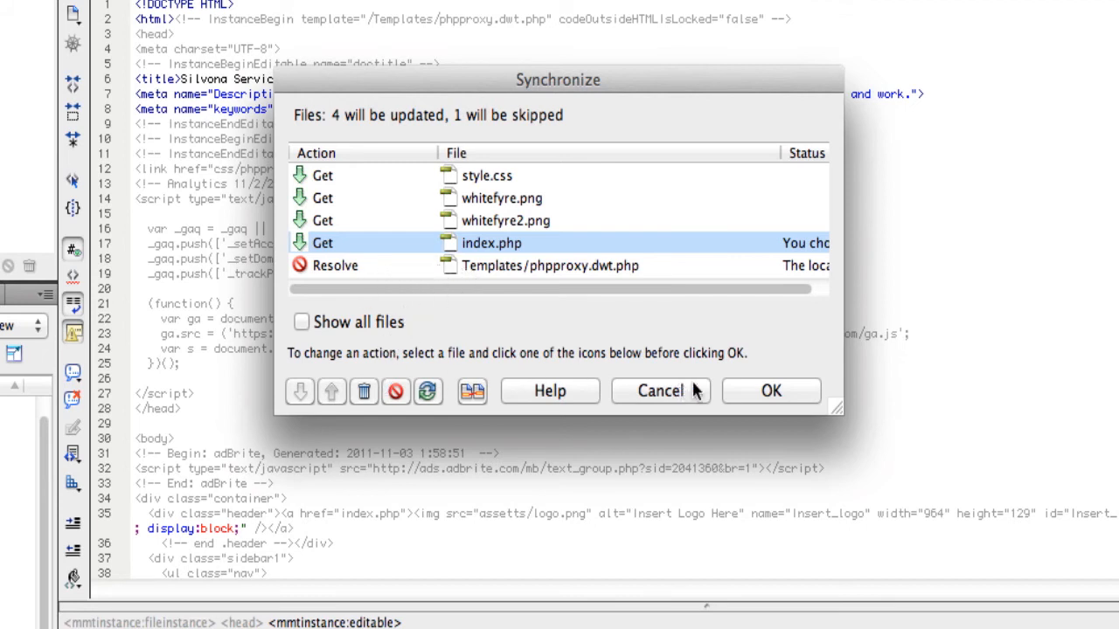
pyautogui.click(731, 389)
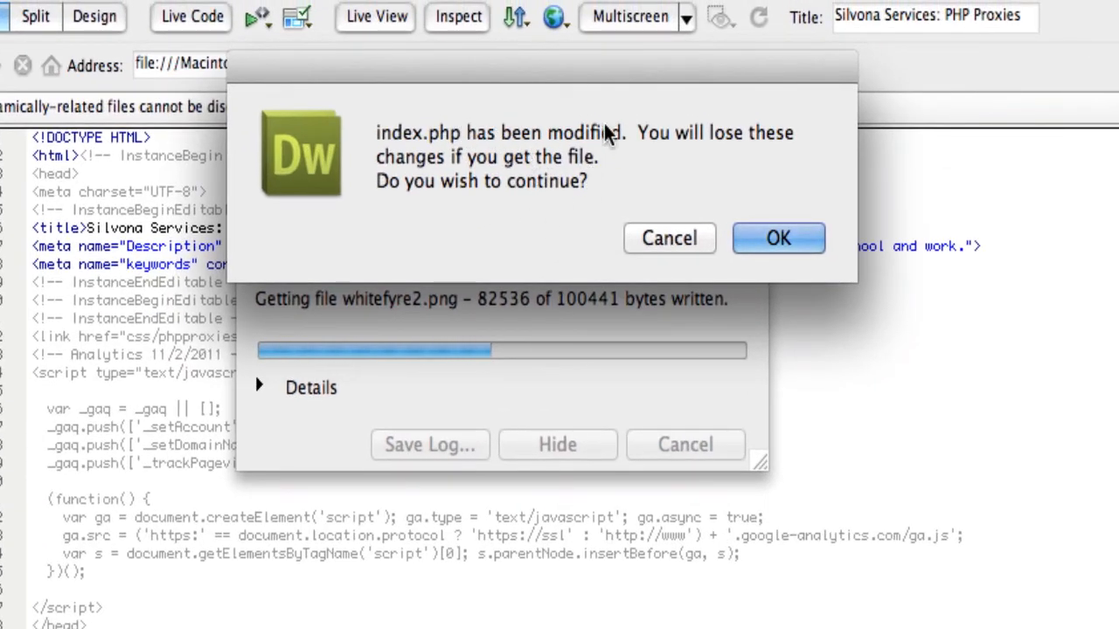
pyautogui.click(767, 239)
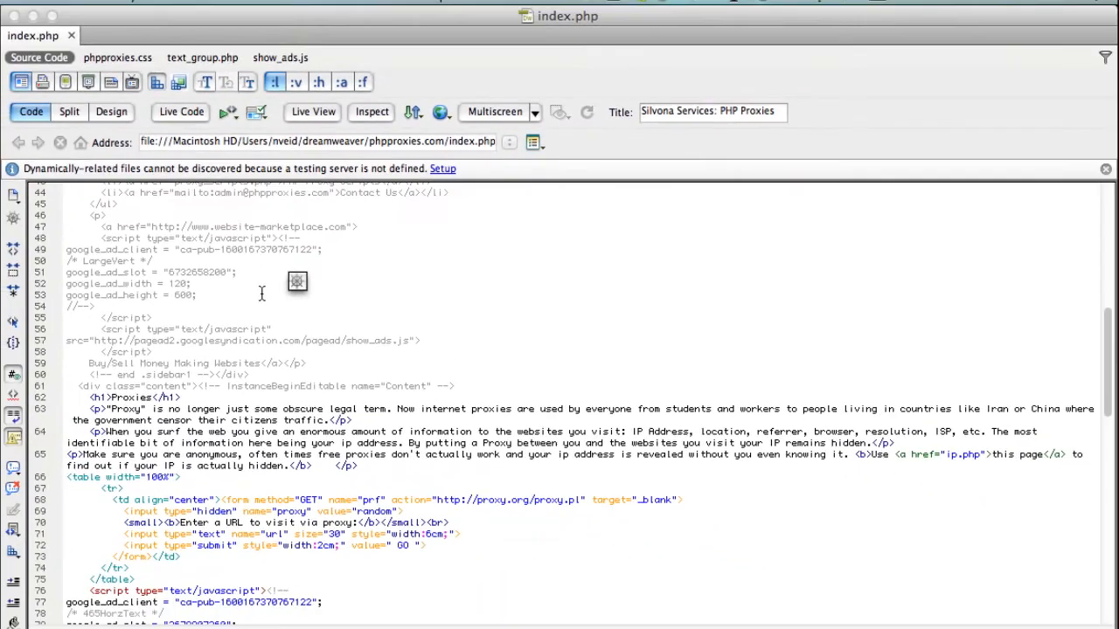
# Step: Scroll through the retrieved index.php code to review its head section
pyautogui.scroll(5, 261, 293)
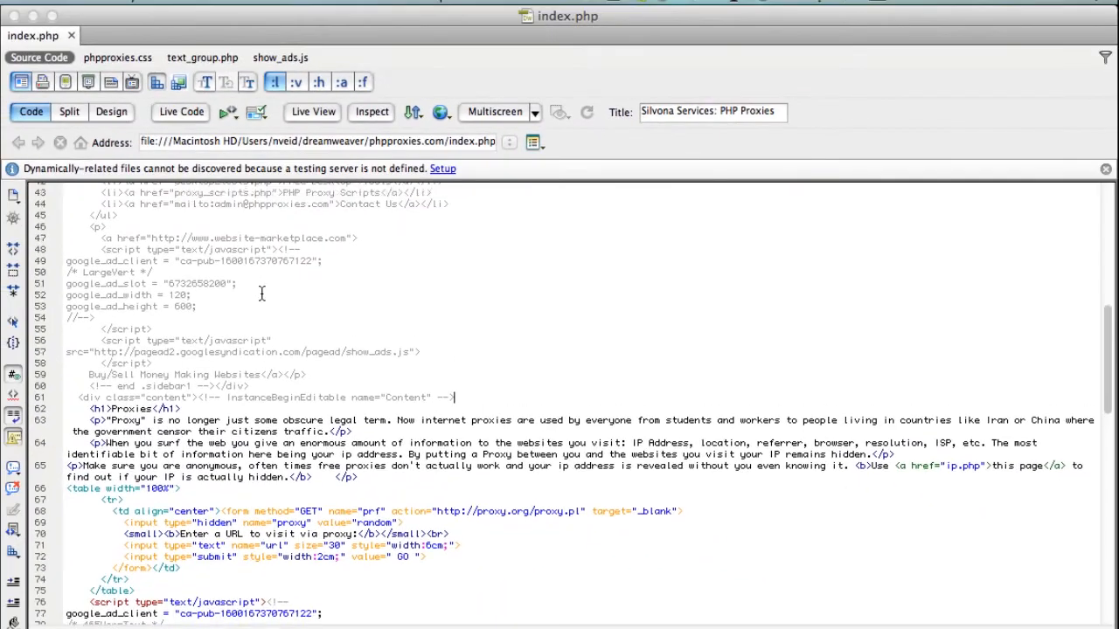
pyautogui.scroll(9, 261, 293)
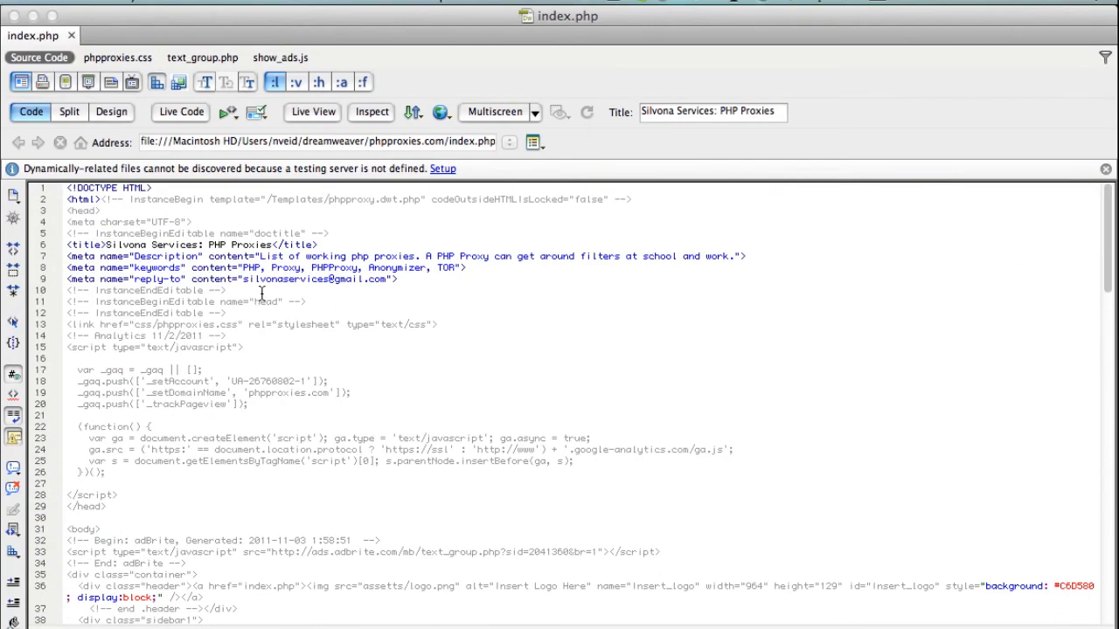
pyautogui.scroll(-20, 262, 293)
pyautogui.scroll(15, 261, 293)
pyautogui.scroll(11, 262, 295)
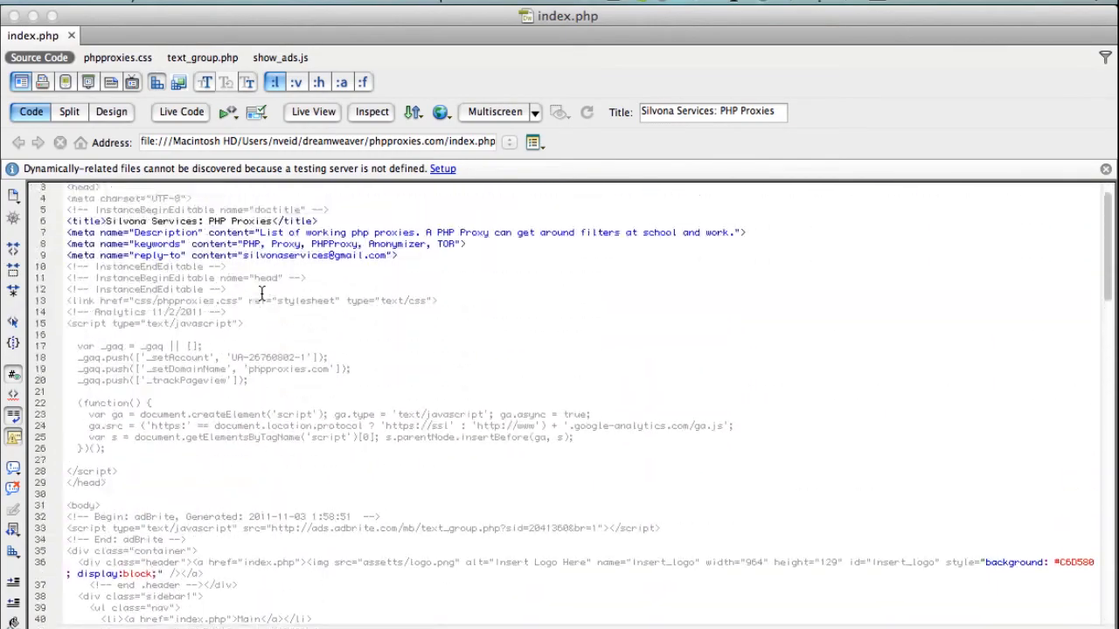
pyautogui.moveTo(203, 427); pyautogui.dragTo(171, 434)
pyautogui.click(171, 434)
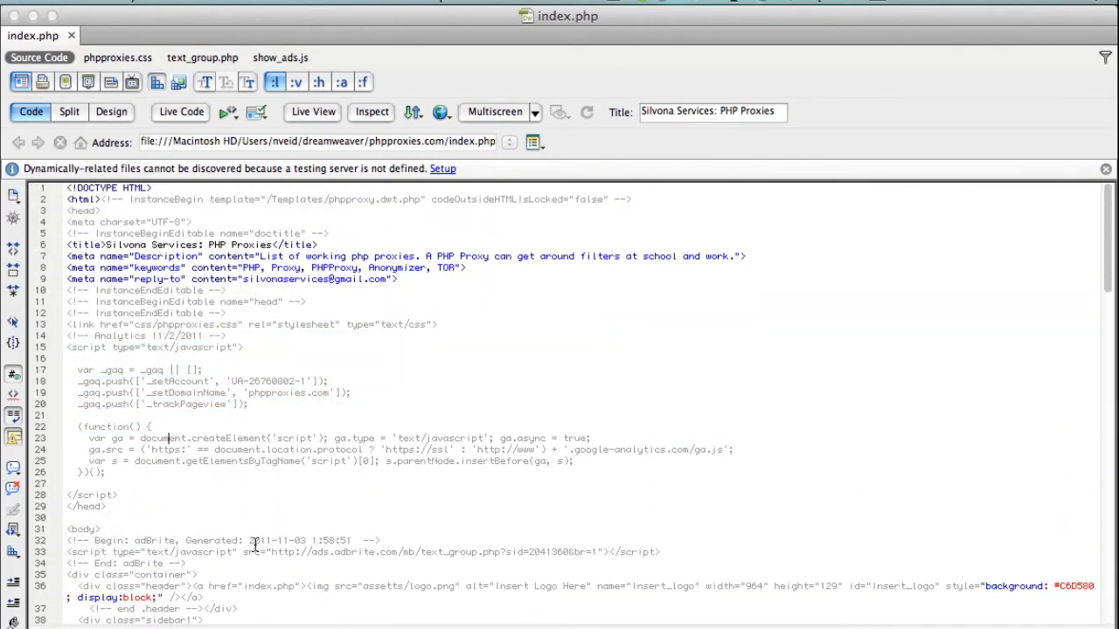
pyautogui.scroll(-20, 256, 546)
pyautogui.scroll(20, 256, 546)
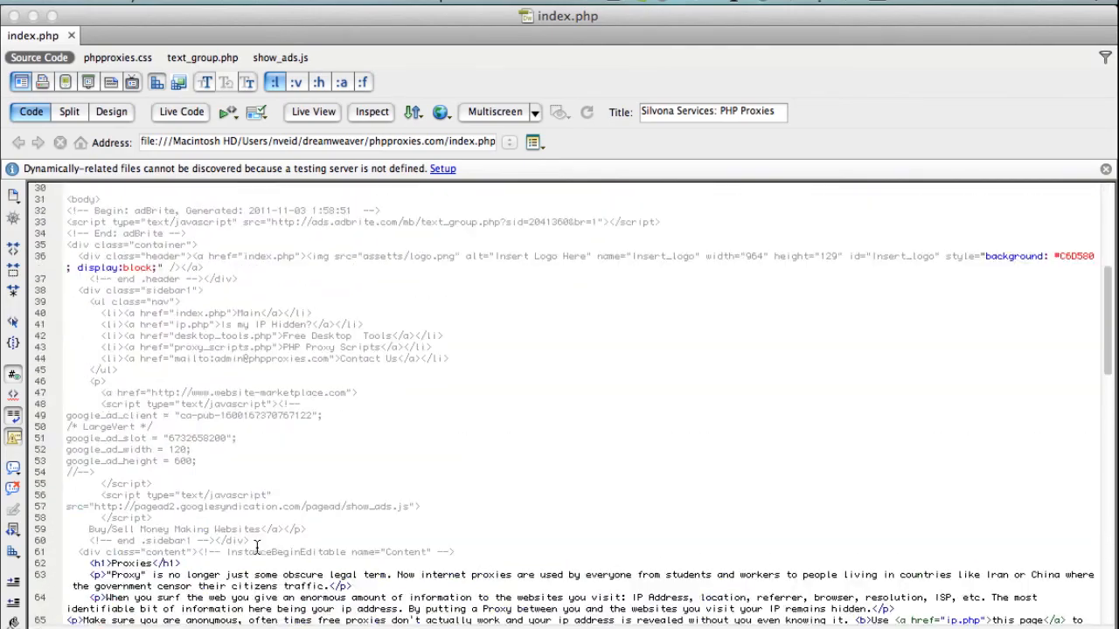
# Step: Inspect the retrieved index.php in Design view, then return to Code view and review the content
pyautogui.click(125, 117)
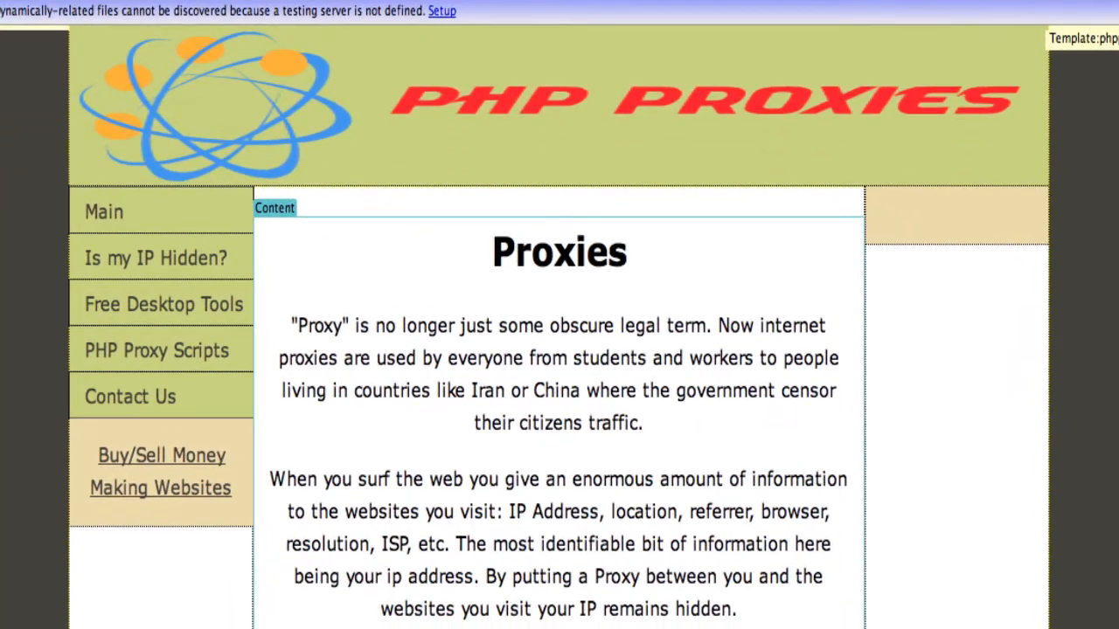
pyautogui.click(31, 113)
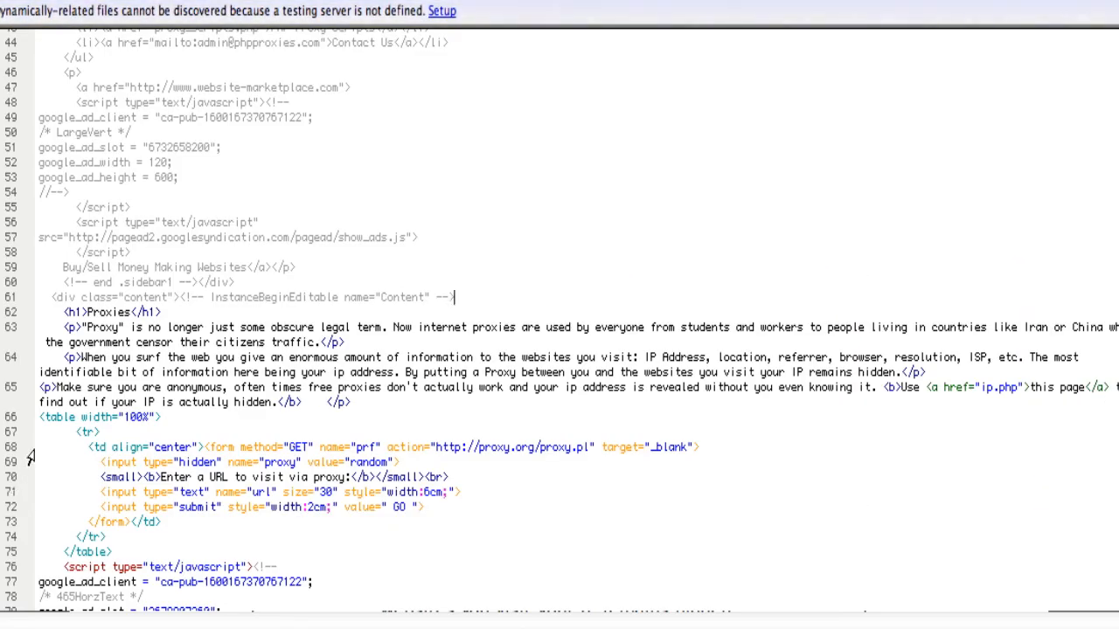
pyautogui.click(185, 362)
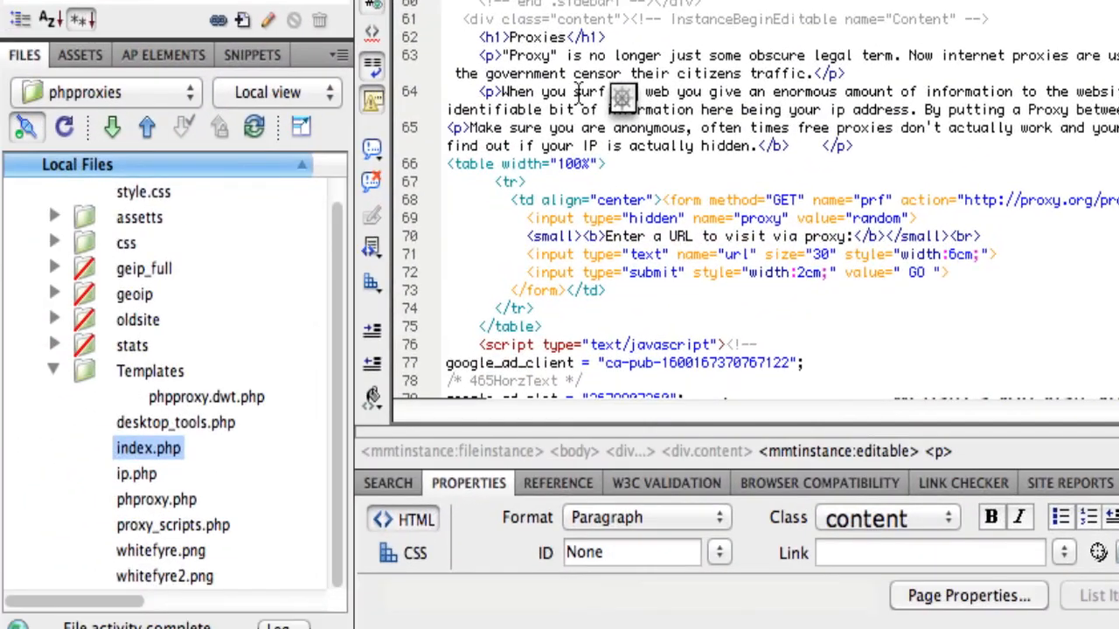
pyautogui.scroll(4, 735, 201)
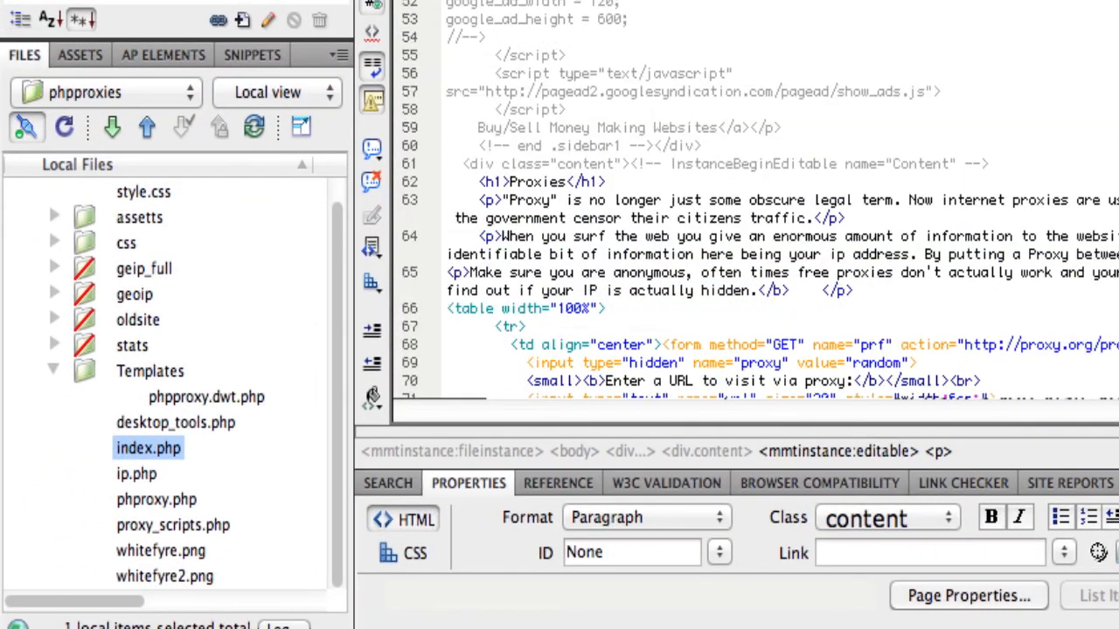
pyautogui.scroll(1, 144, 257)
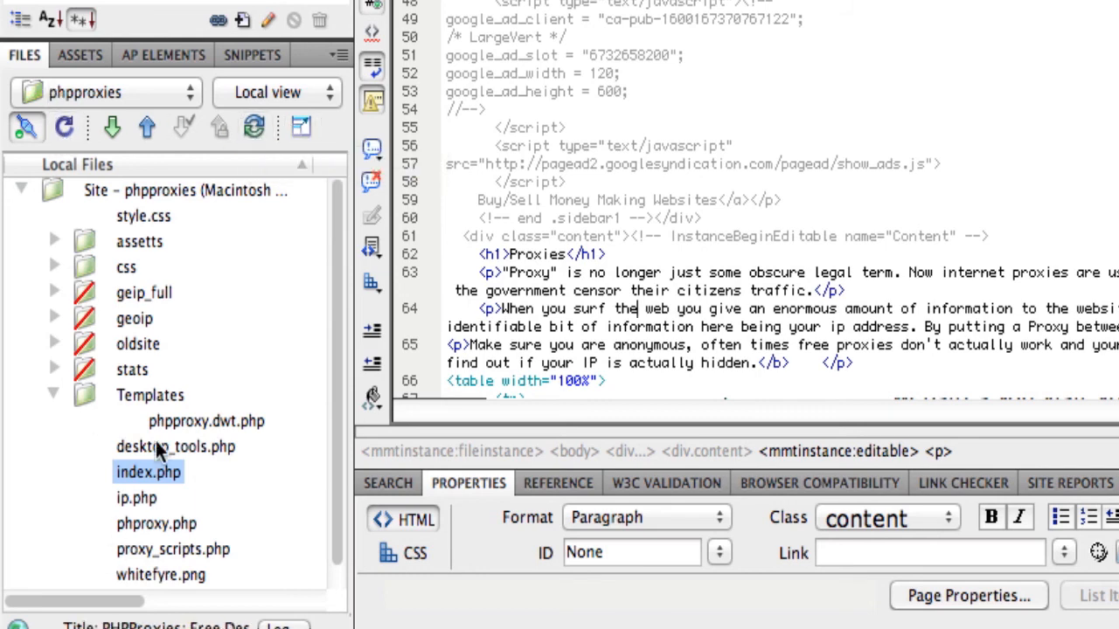
pyautogui.scroll(-1, 103, 450)
pyautogui.scroll(1, 158, 448)
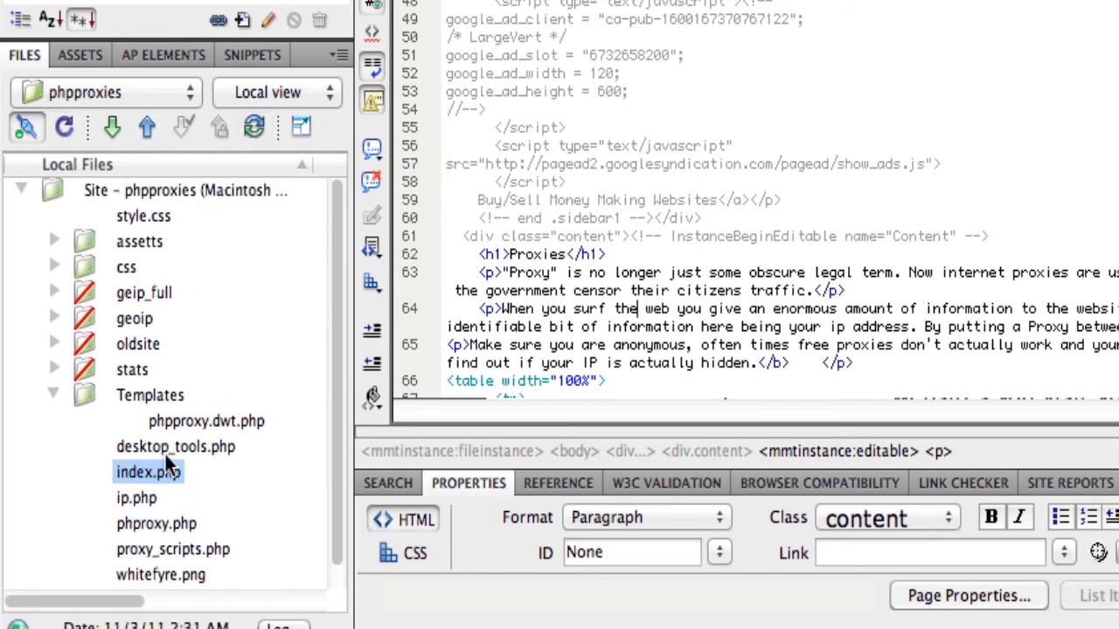